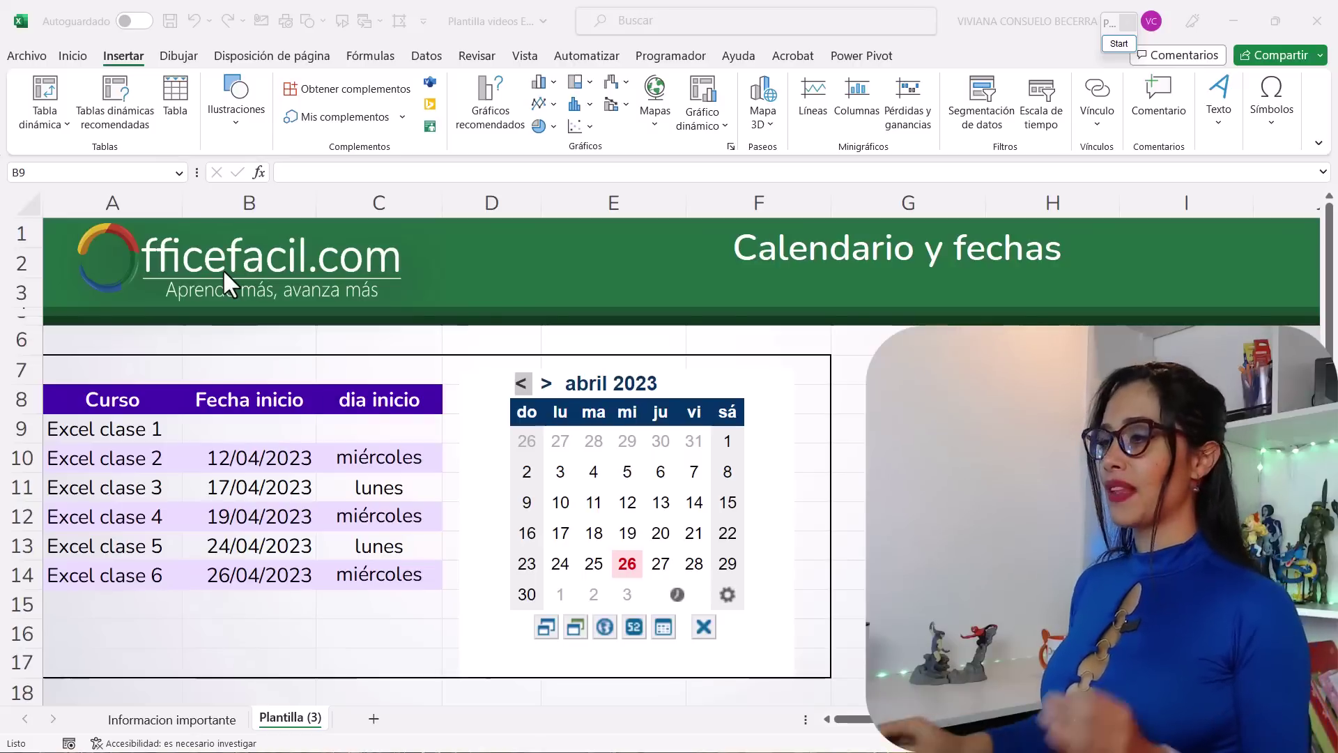
Demonstrate picking 11 April from the calendar add-in for cell B9.
left_click(240, 432)
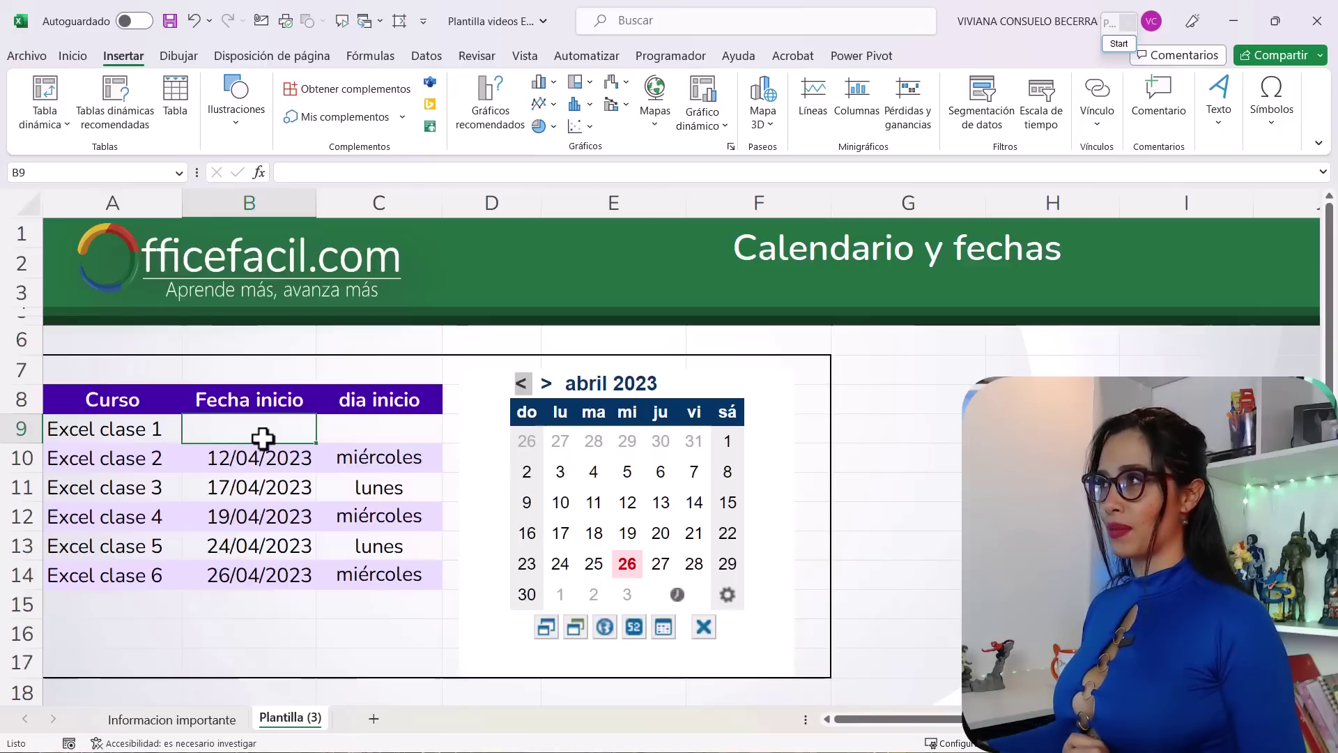
left_click(593, 510)
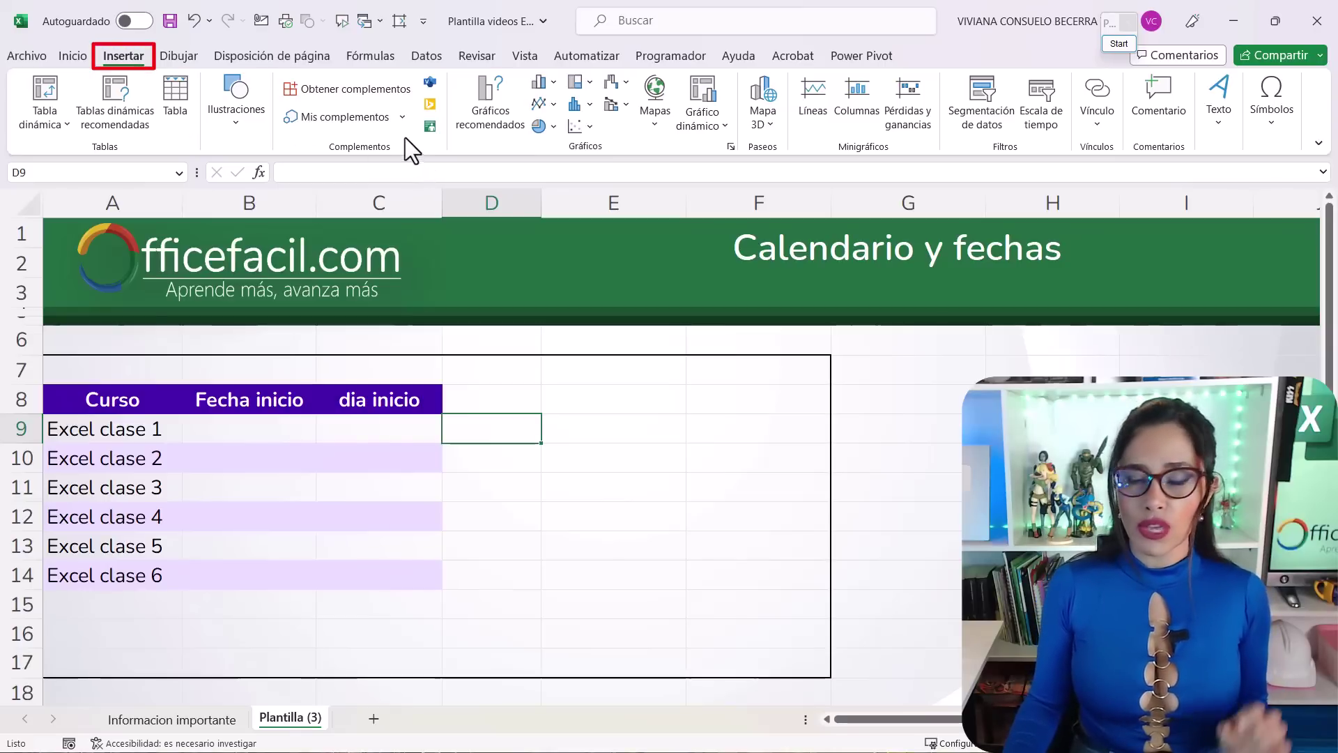
Install the Mini Calendar and Date Picker add-in found by searching 'calendar' in the Office store.
left_click(351, 90)
type("calendar")
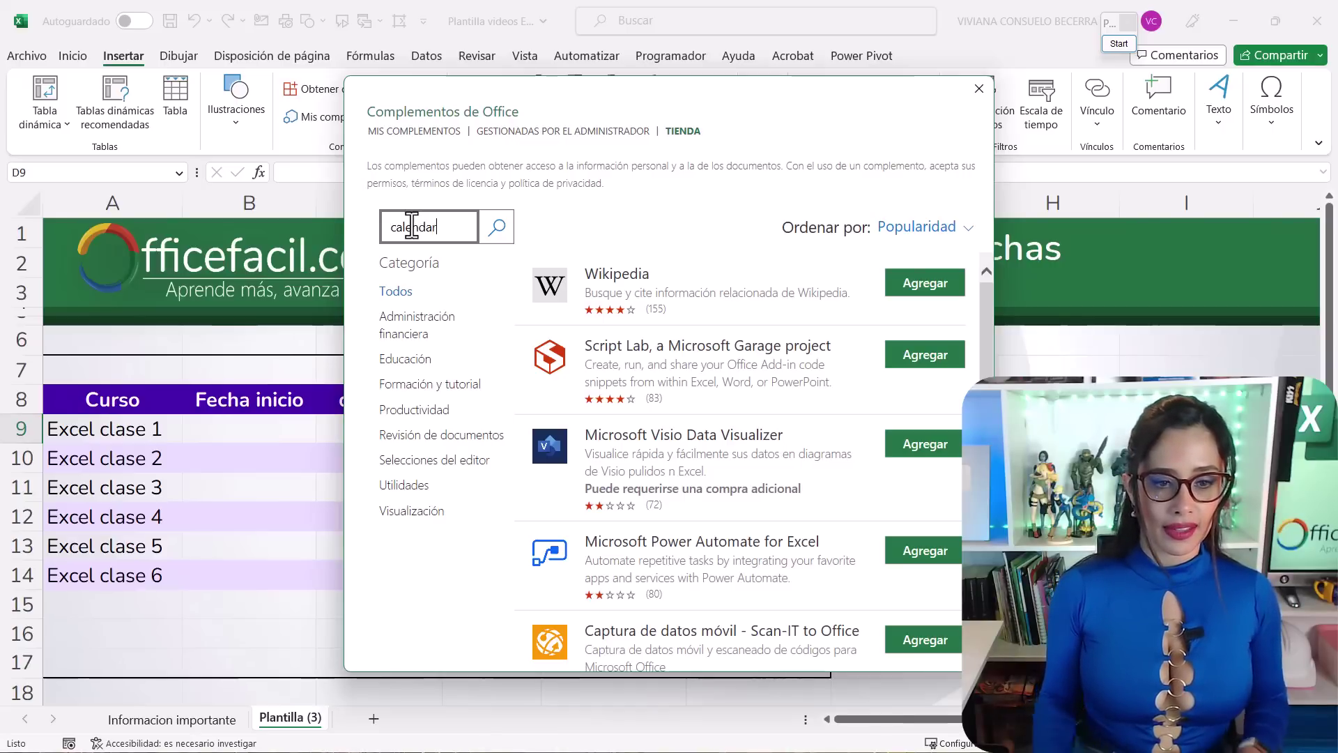
left_click(496, 231)
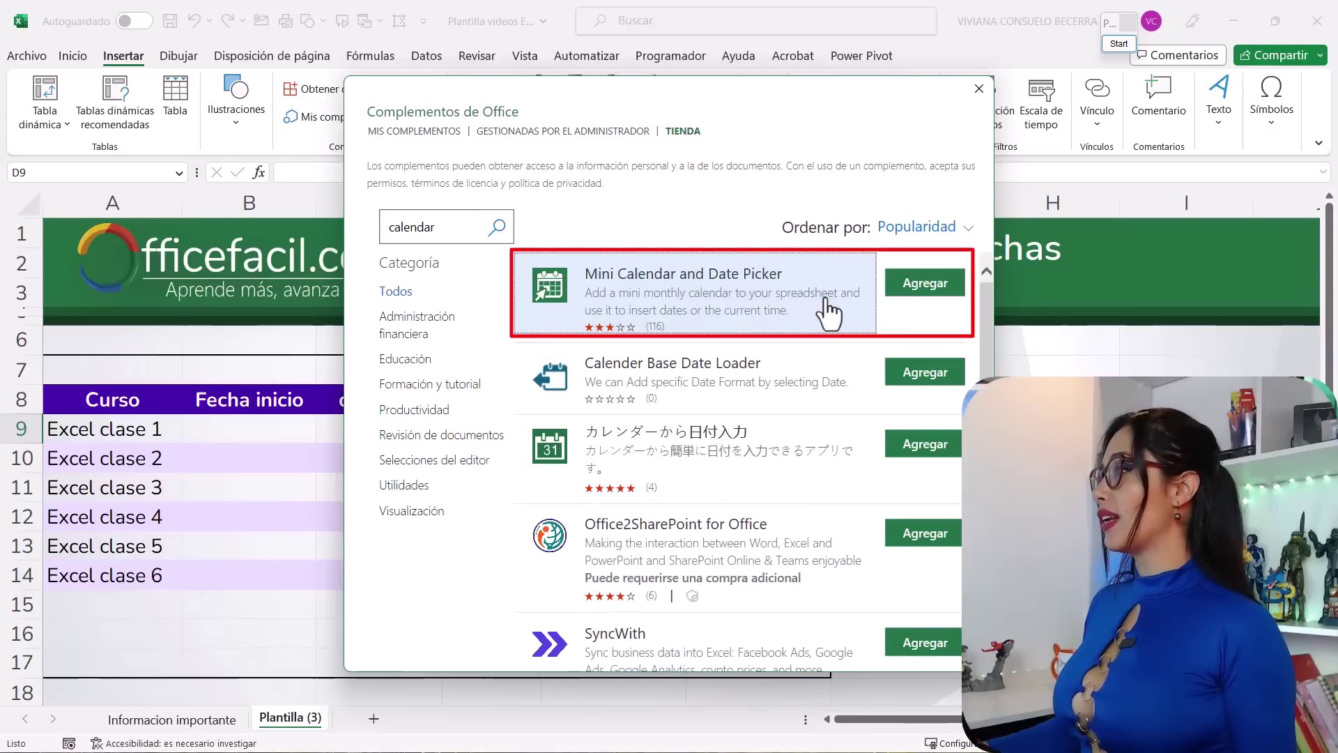
left_click(923, 286)
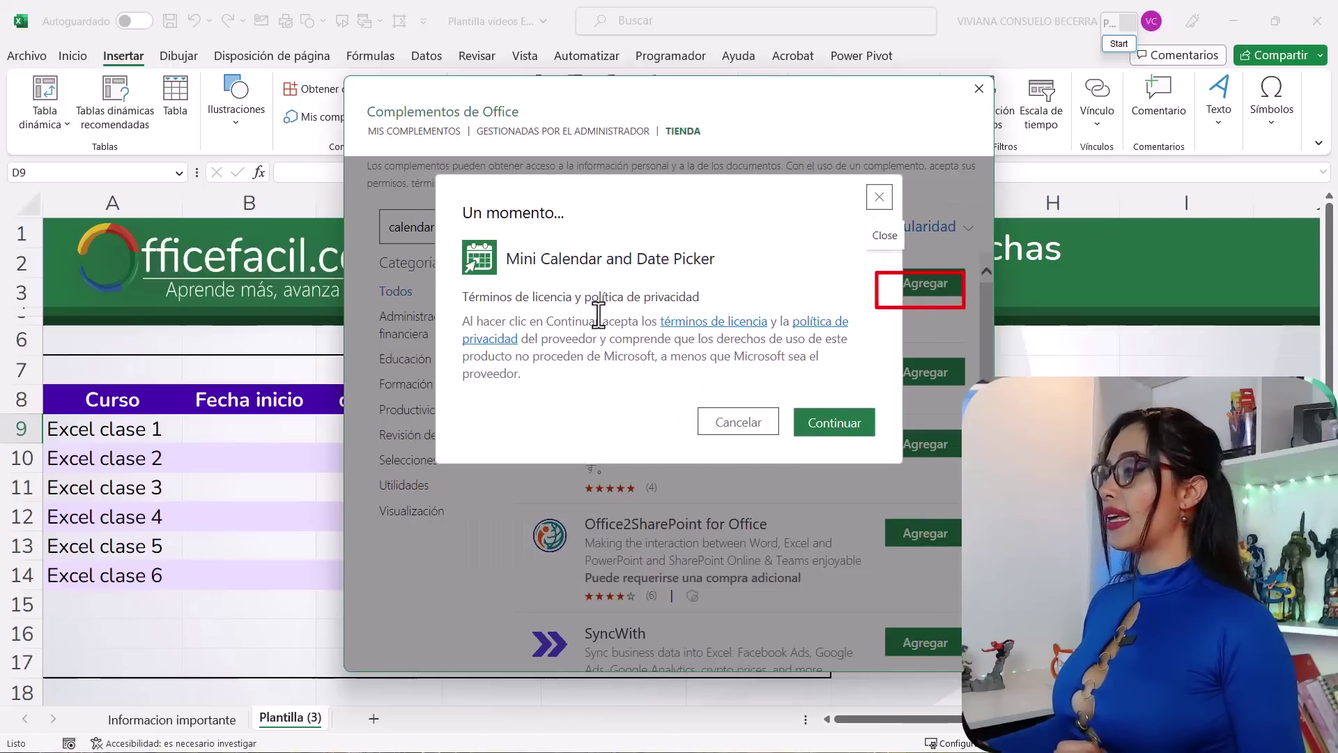
left_click(829, 432)
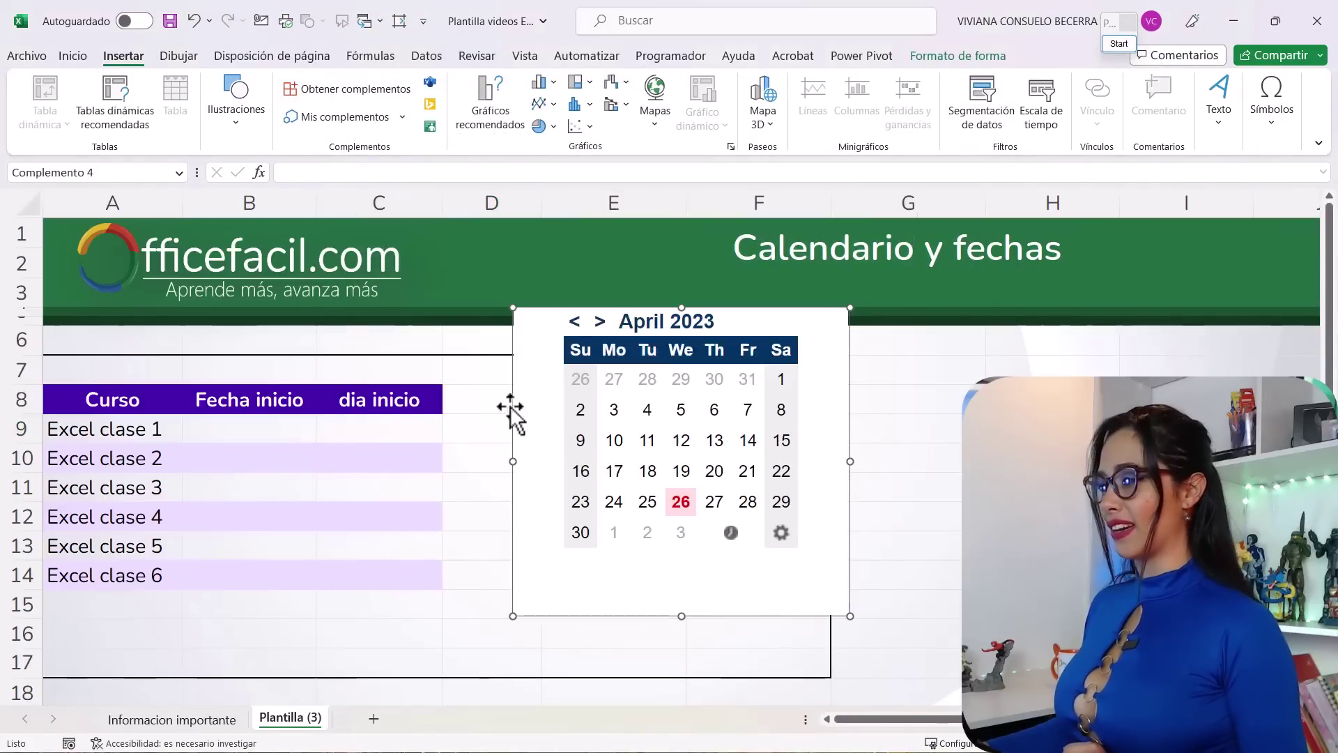
Drag the April 2023 calendar into the bordered box beside the course table, then select B9.
left_click_drag(812, 325, 746, 391)
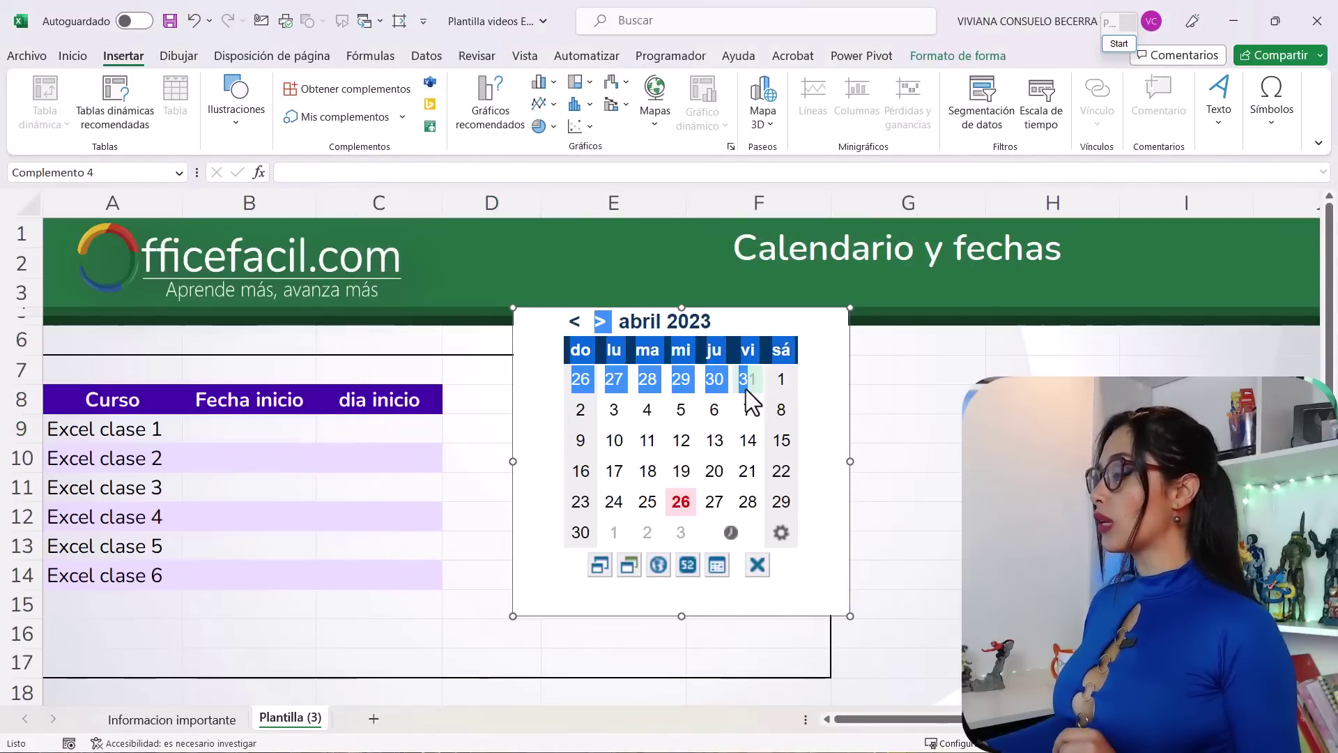
left_click(944, 376)
left_click(848, 418)
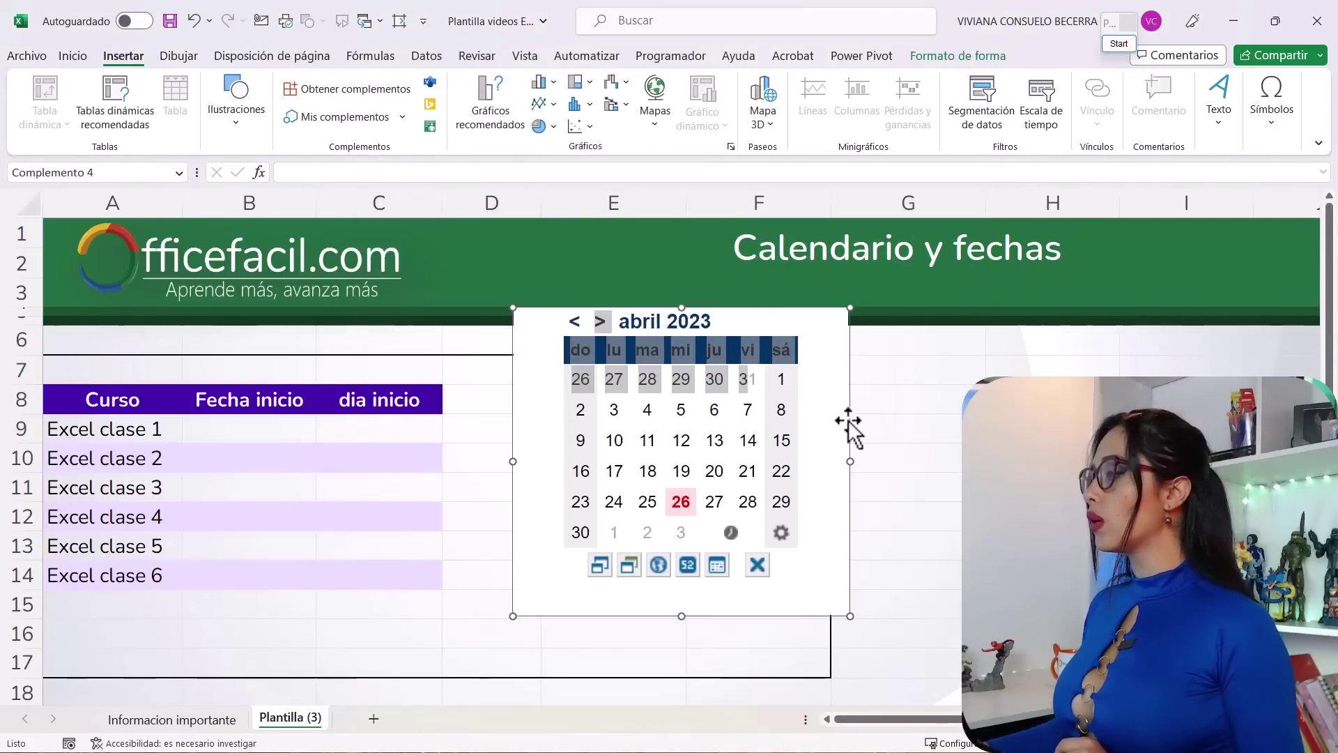
left_click_drag(848, 421, 795, 477)
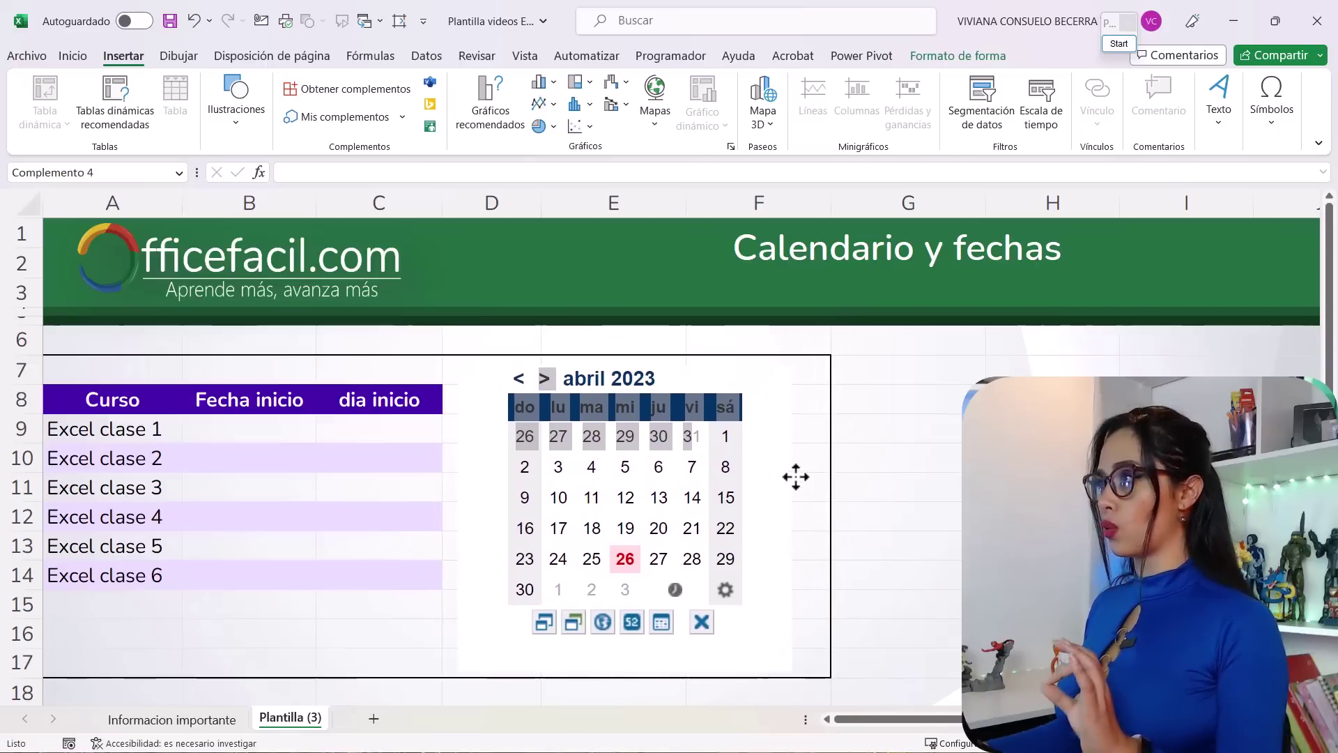
left_click(393, 446)
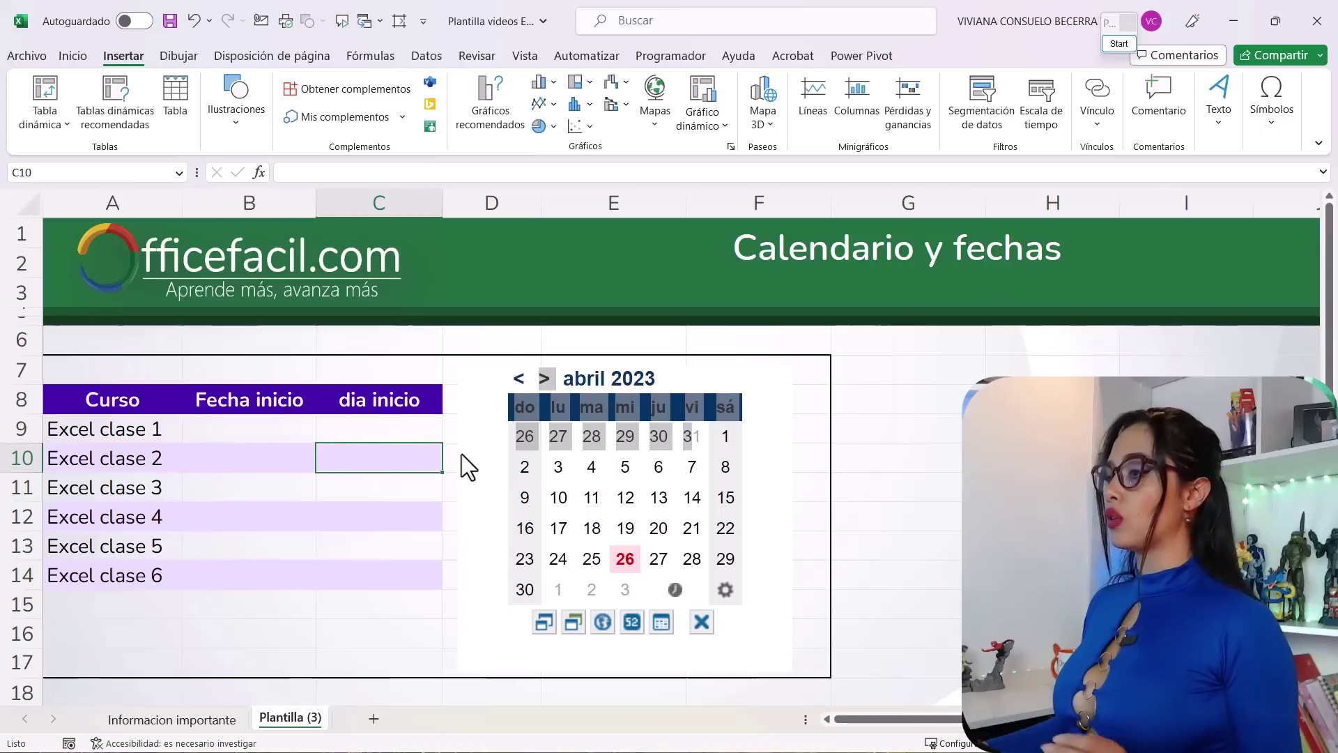
left_click(245, 428)
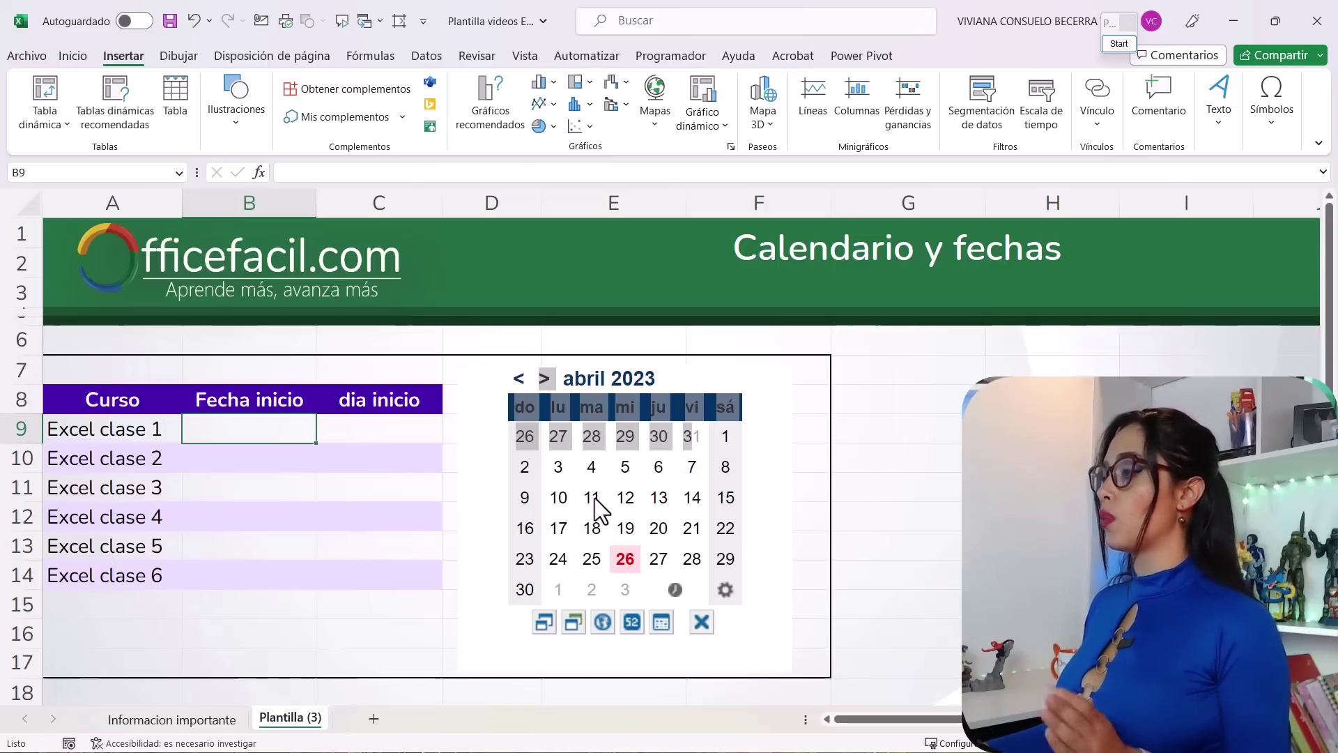
Pick 11, 13, 18, 20, 25 and 27 April from the calendar into cells B9 through B14.
left_click(593, 498)
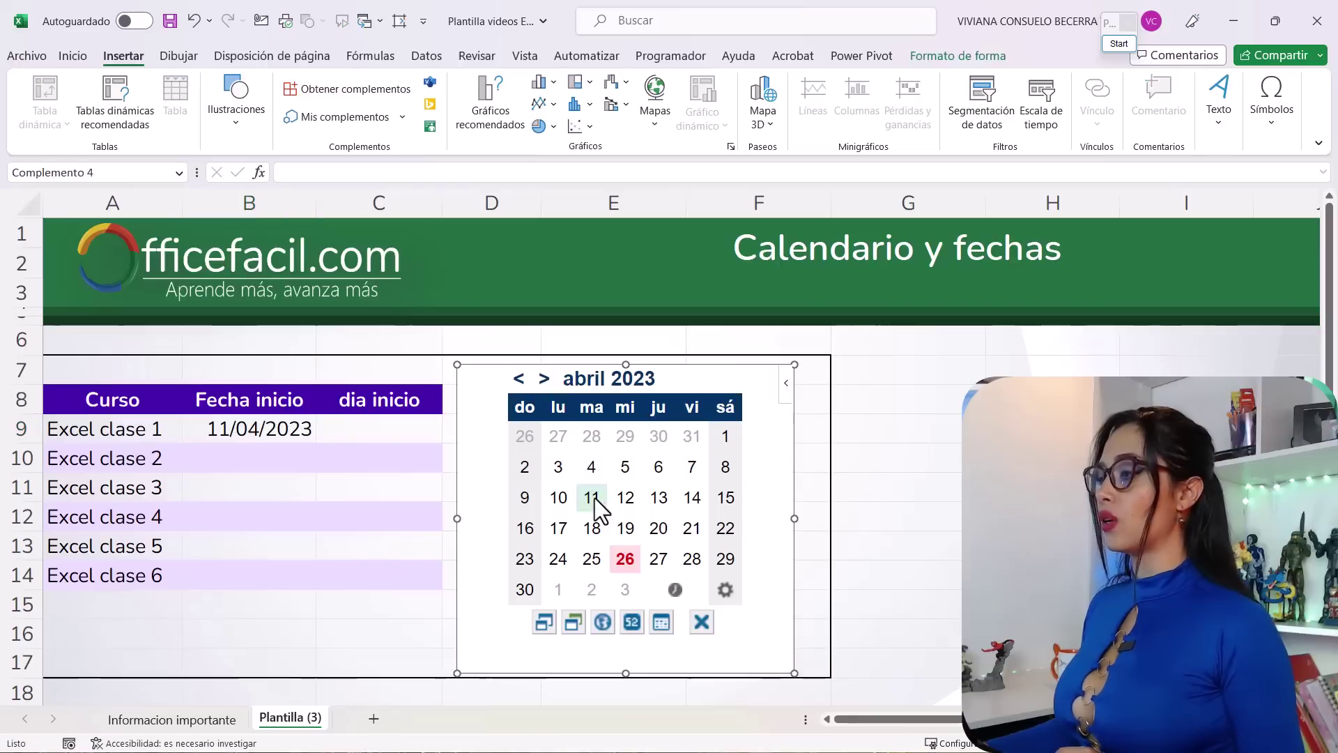
left_click(271, 451)
left_click(658, 498)
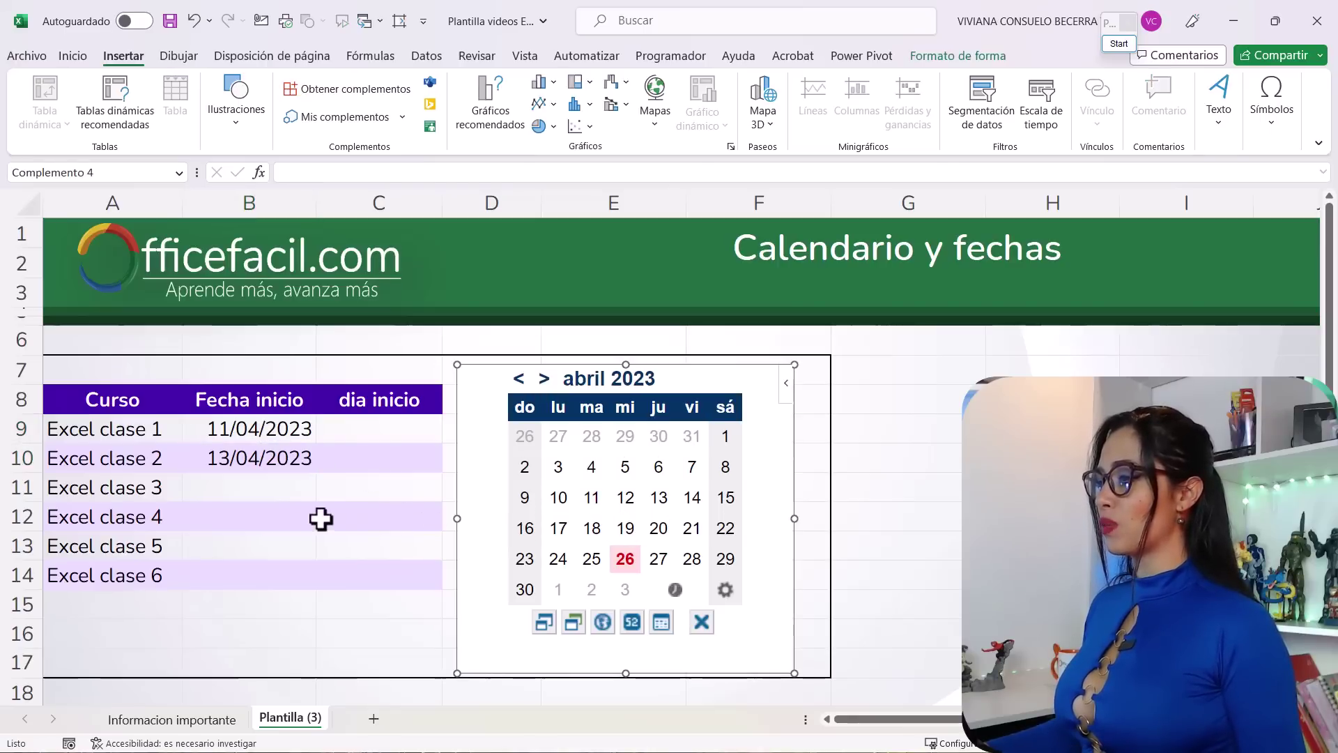
left_click(282, 494)
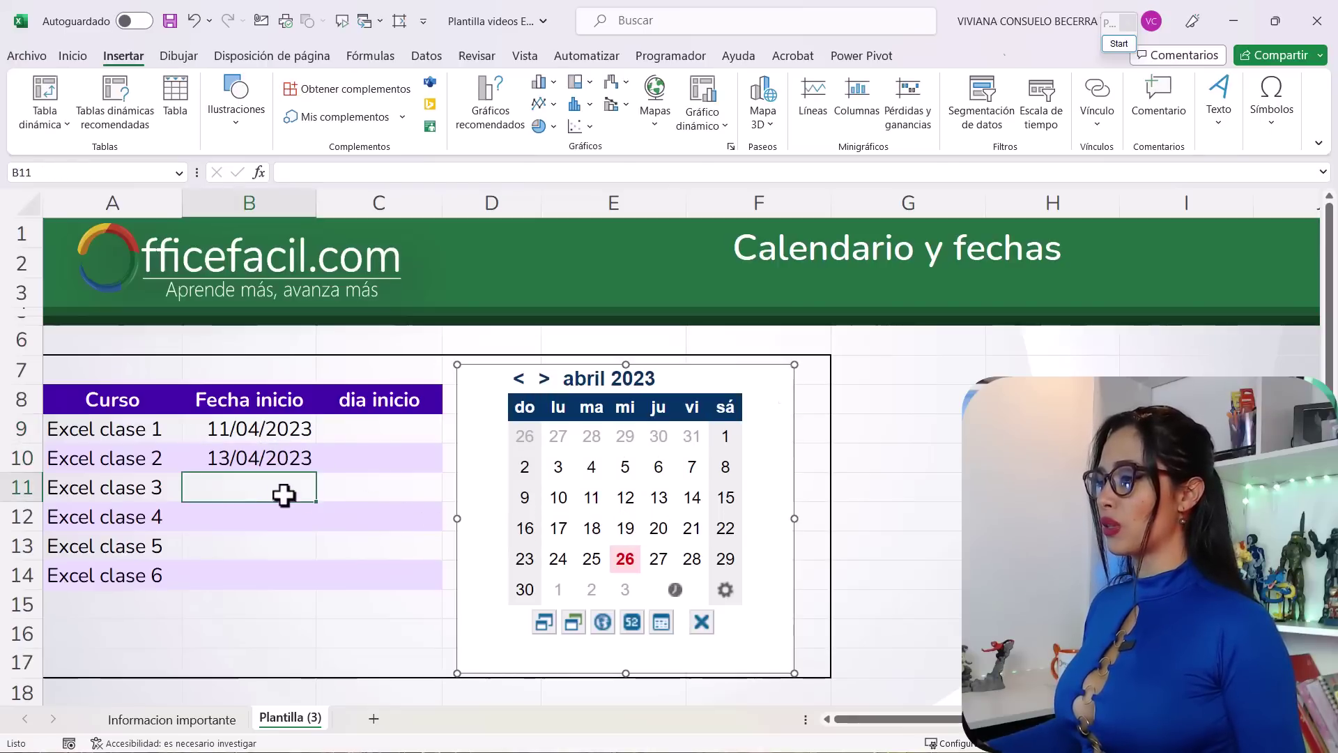
left_click(592, 528)
left_click(278, 516)
left_click(659, 528)
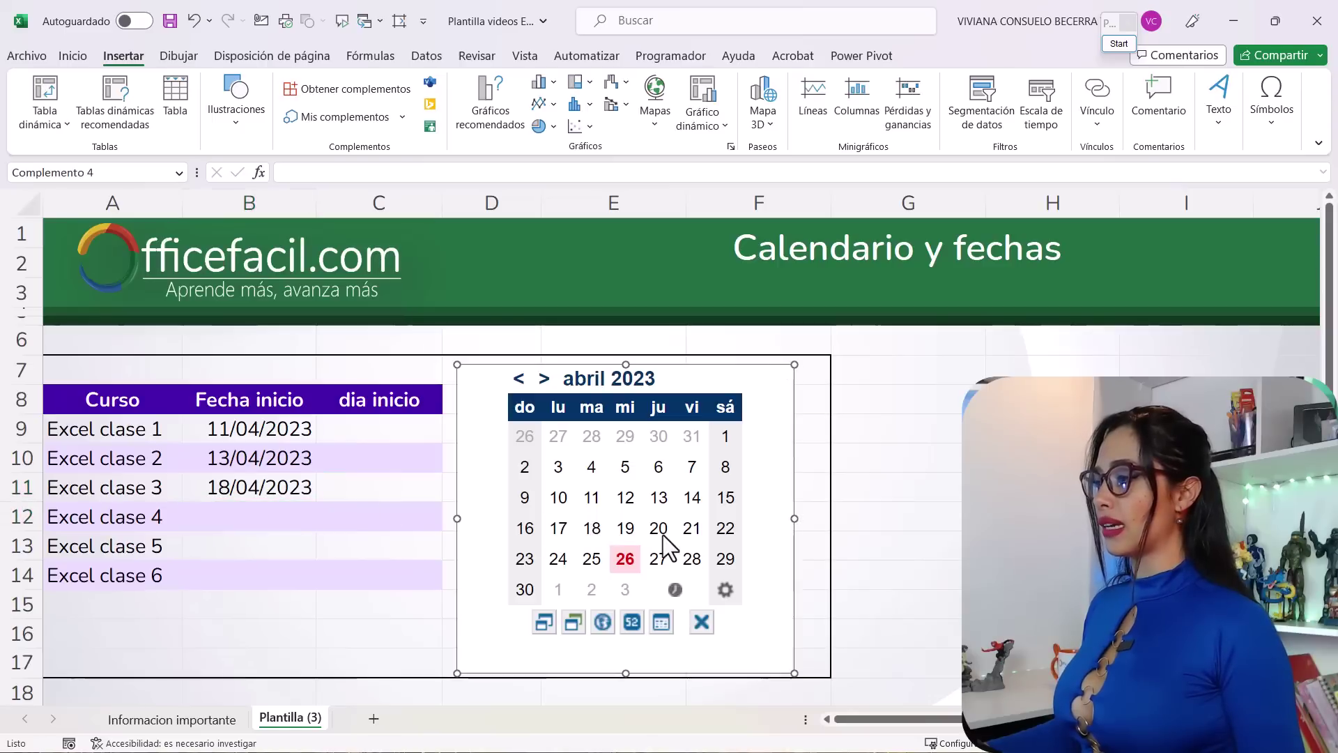
left_click(290, 543)
left_click(587, 558)
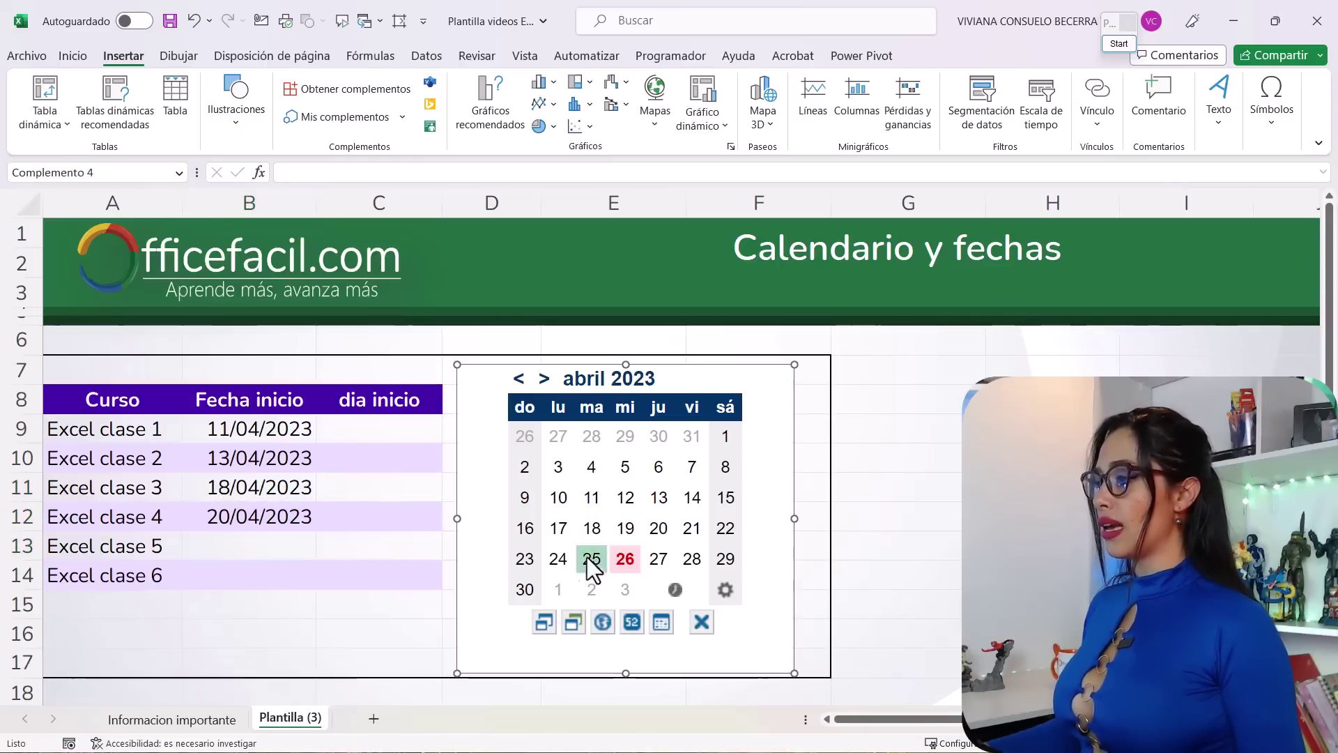
left_click(269, 573)
left_click(656, 563)
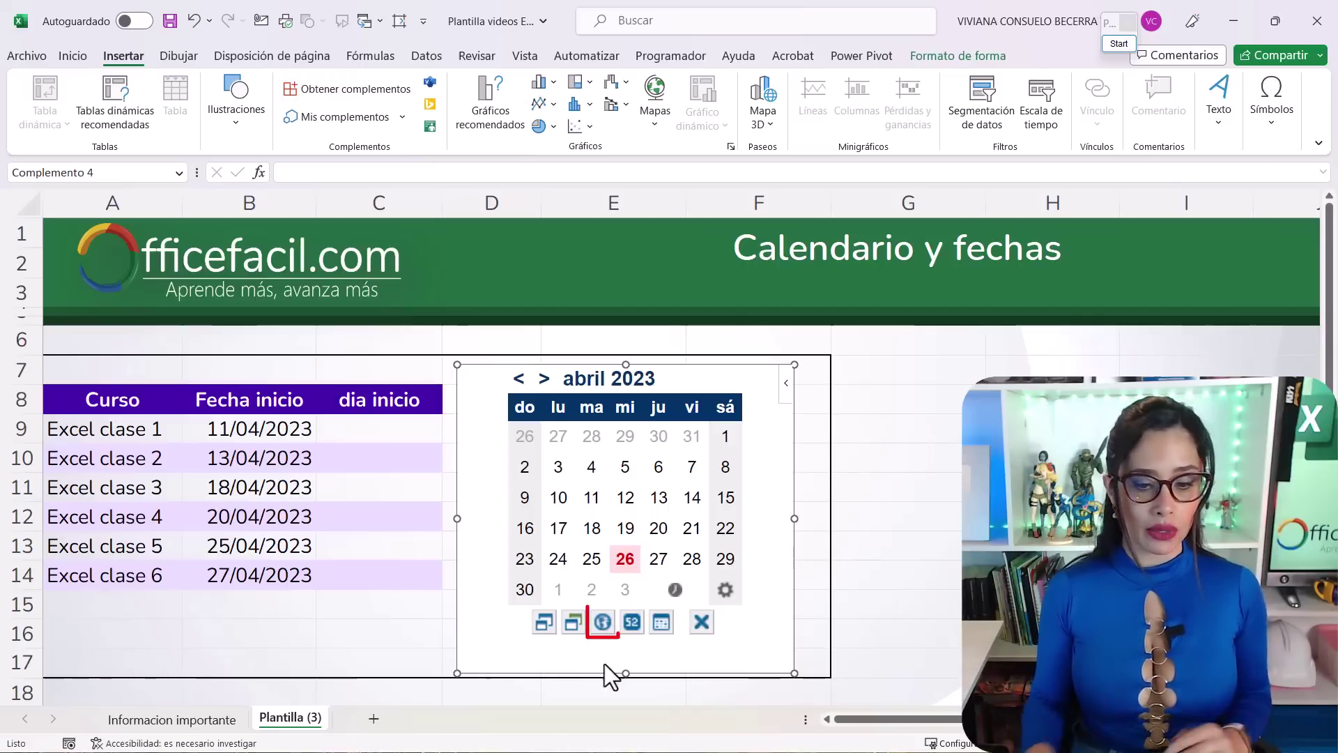
Switch the calendar to ISO weeks with week numbers, then toggle it back to large size.
left_click(604, 623)
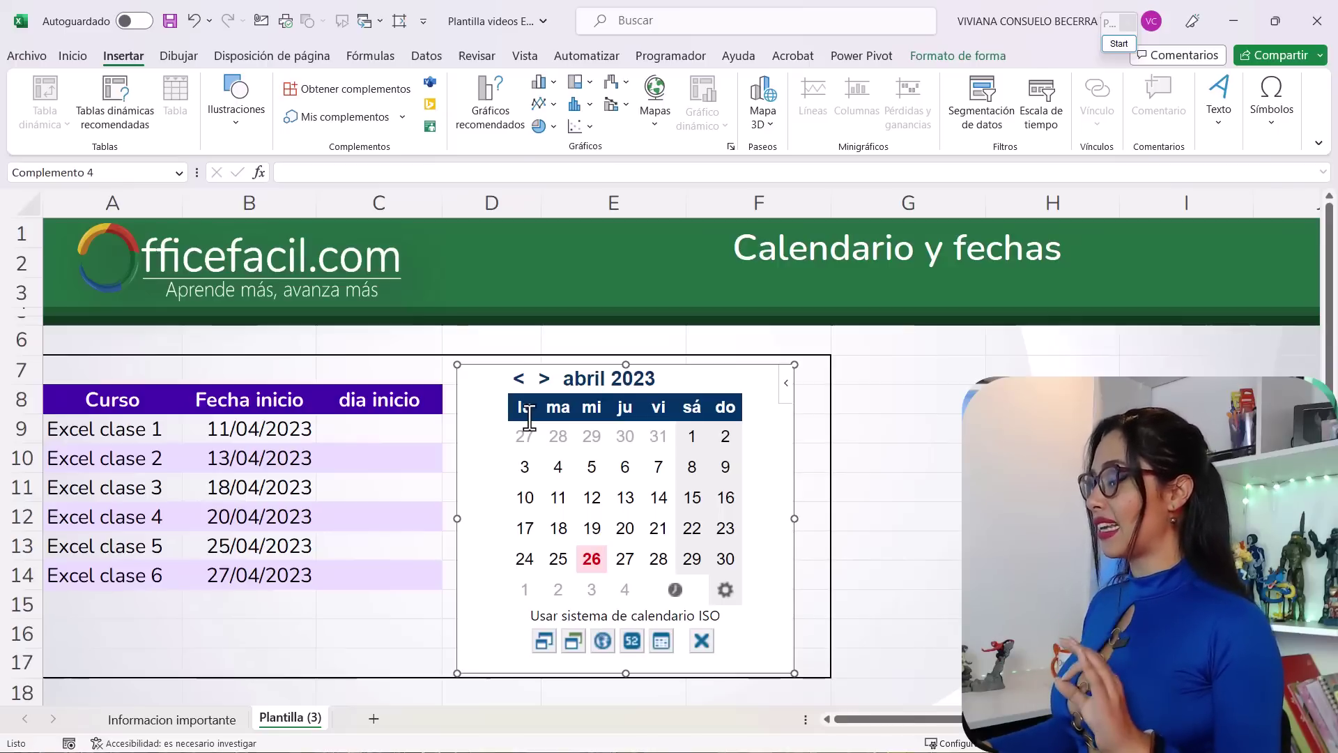
left_click(632, 641)
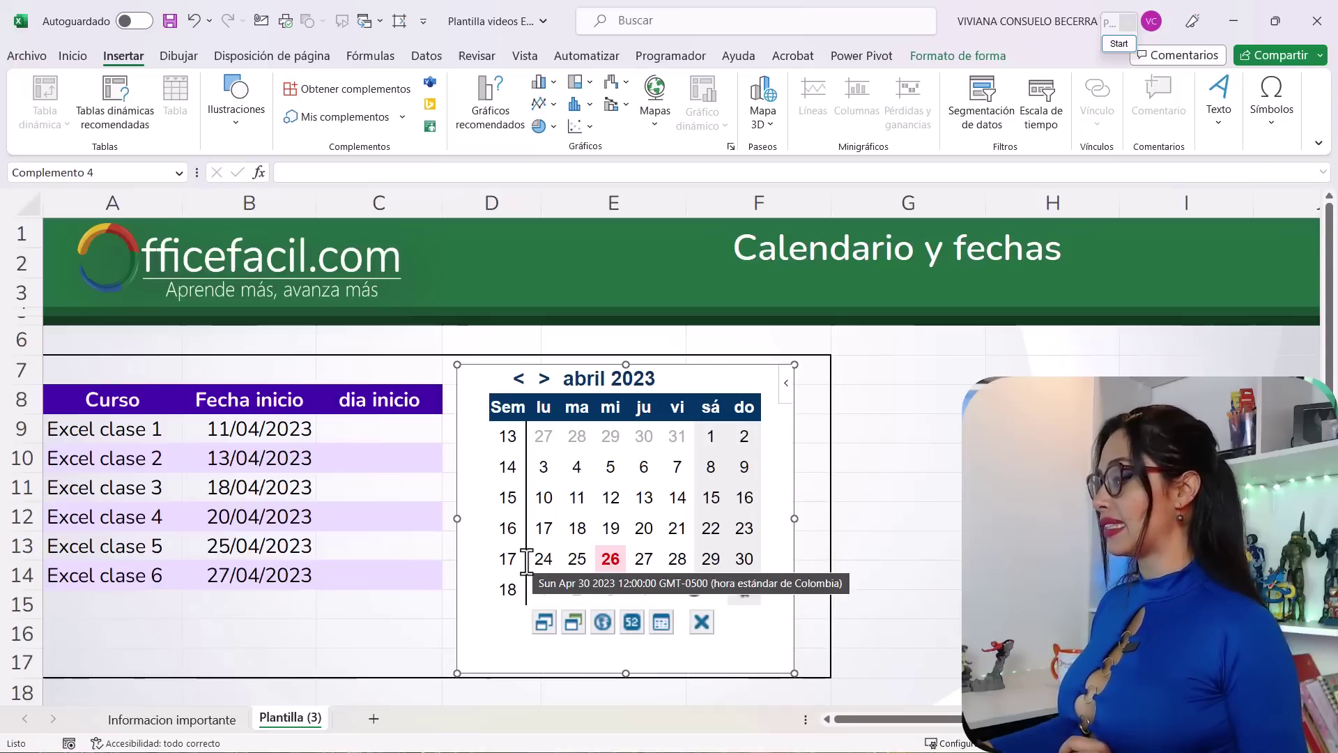
left_click(544, 621)
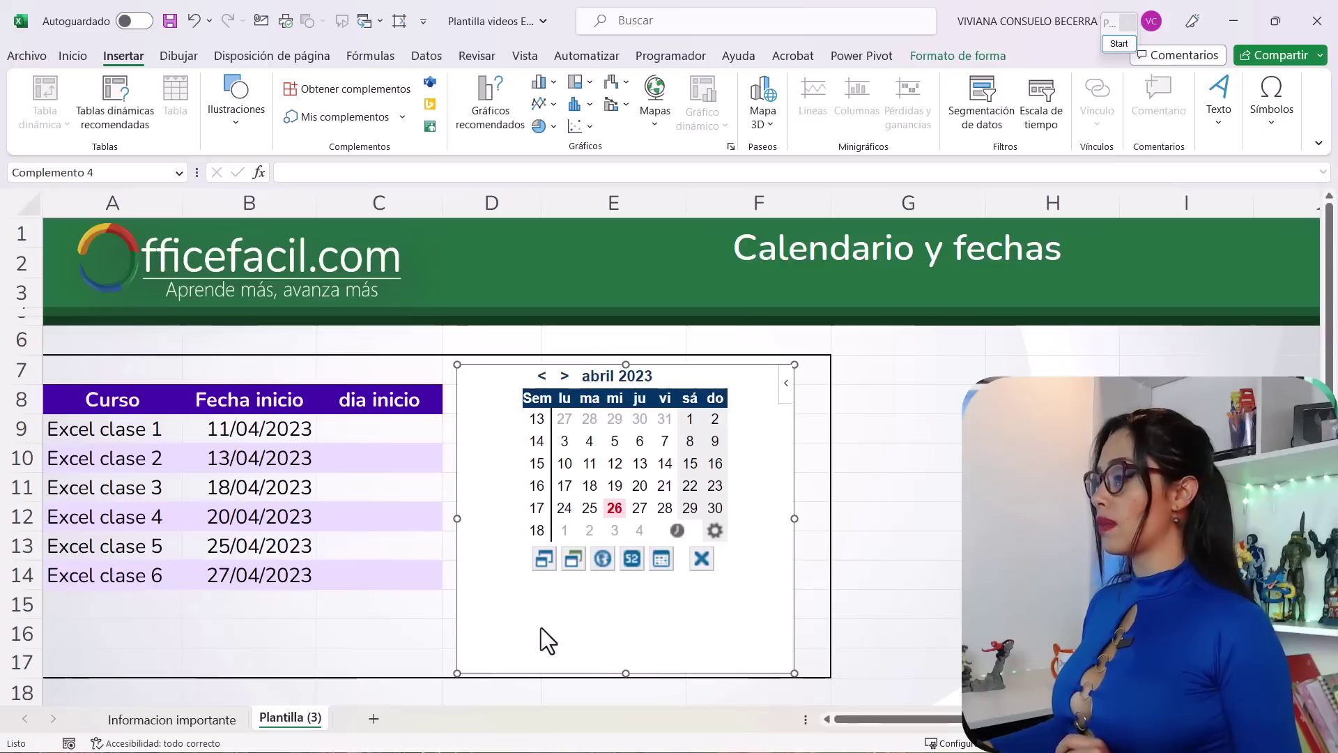
left_click(573, 561)
left_click(546, 561)
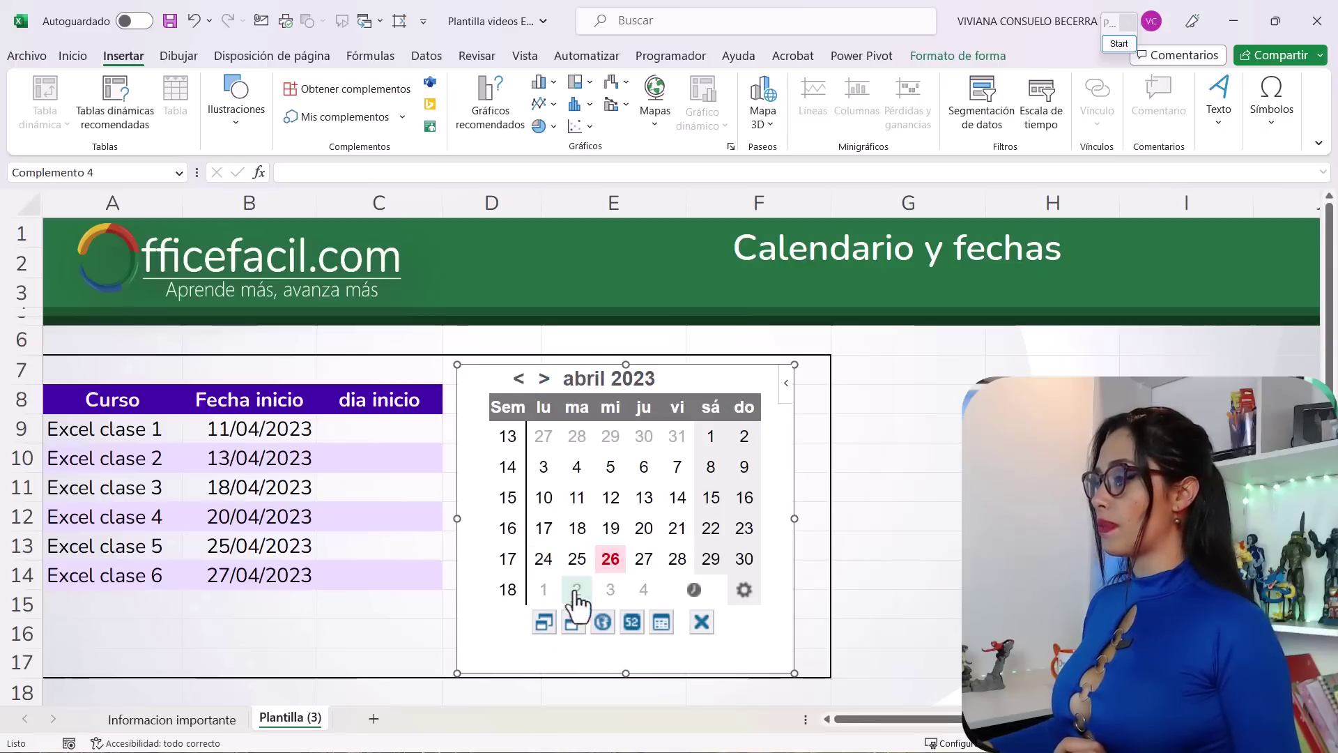
Cycle the calendar's colour themes until the green theme is applied.
left_click(572, 623)
left_click(572, 624)
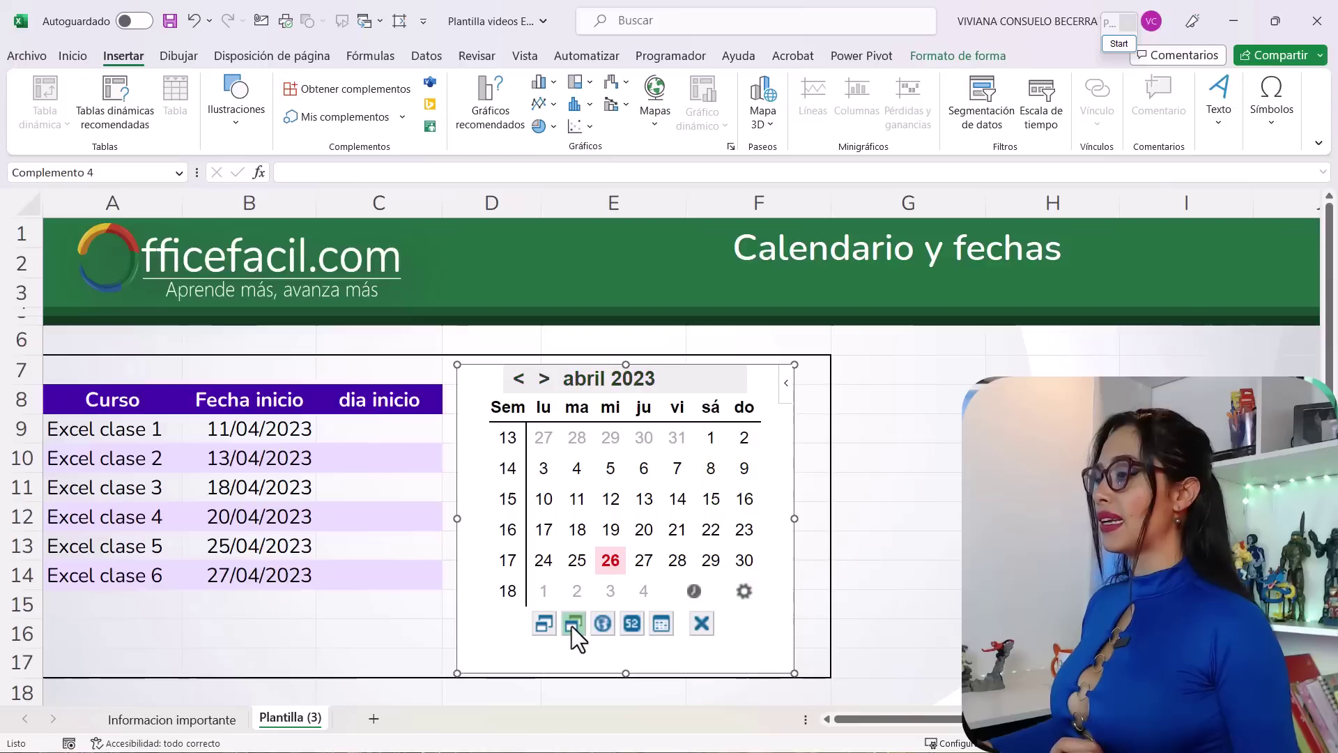
left_click(573, 624)
left_click(573, 624)
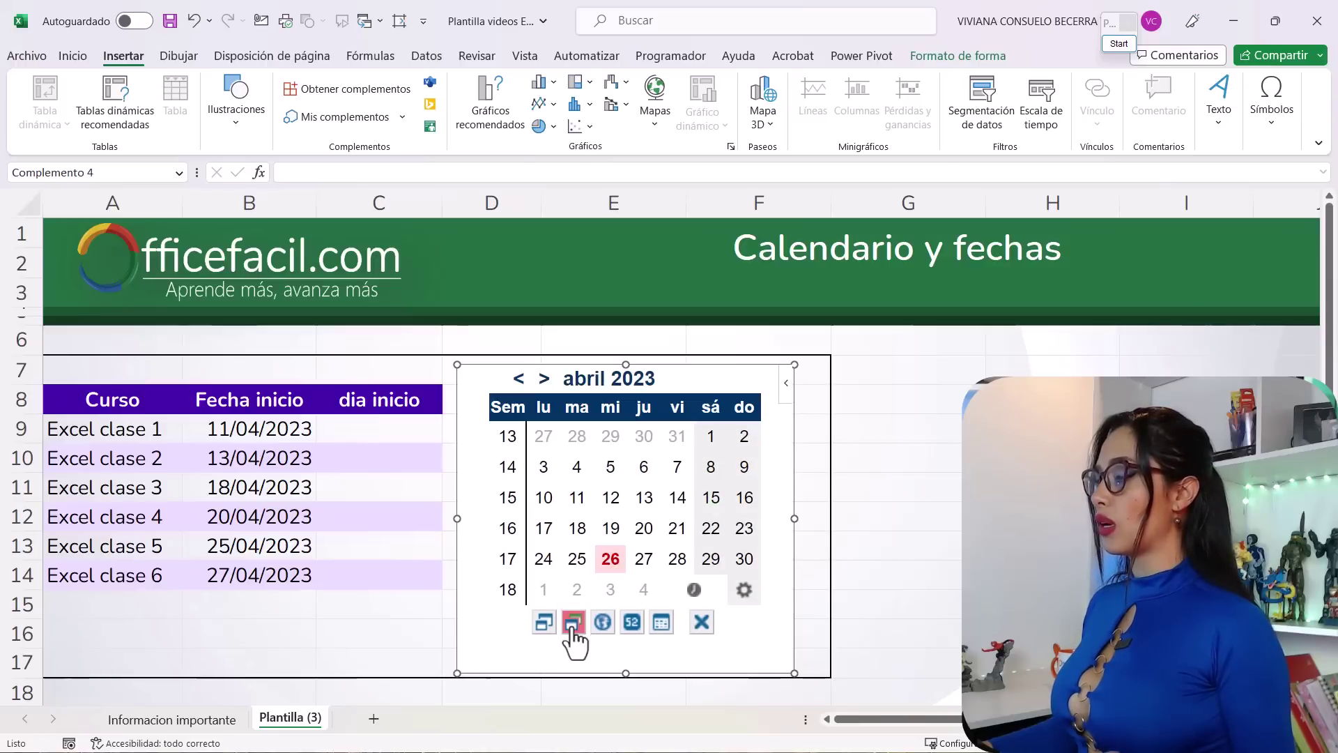
left_click(573, 623)
left_click(573, 624)
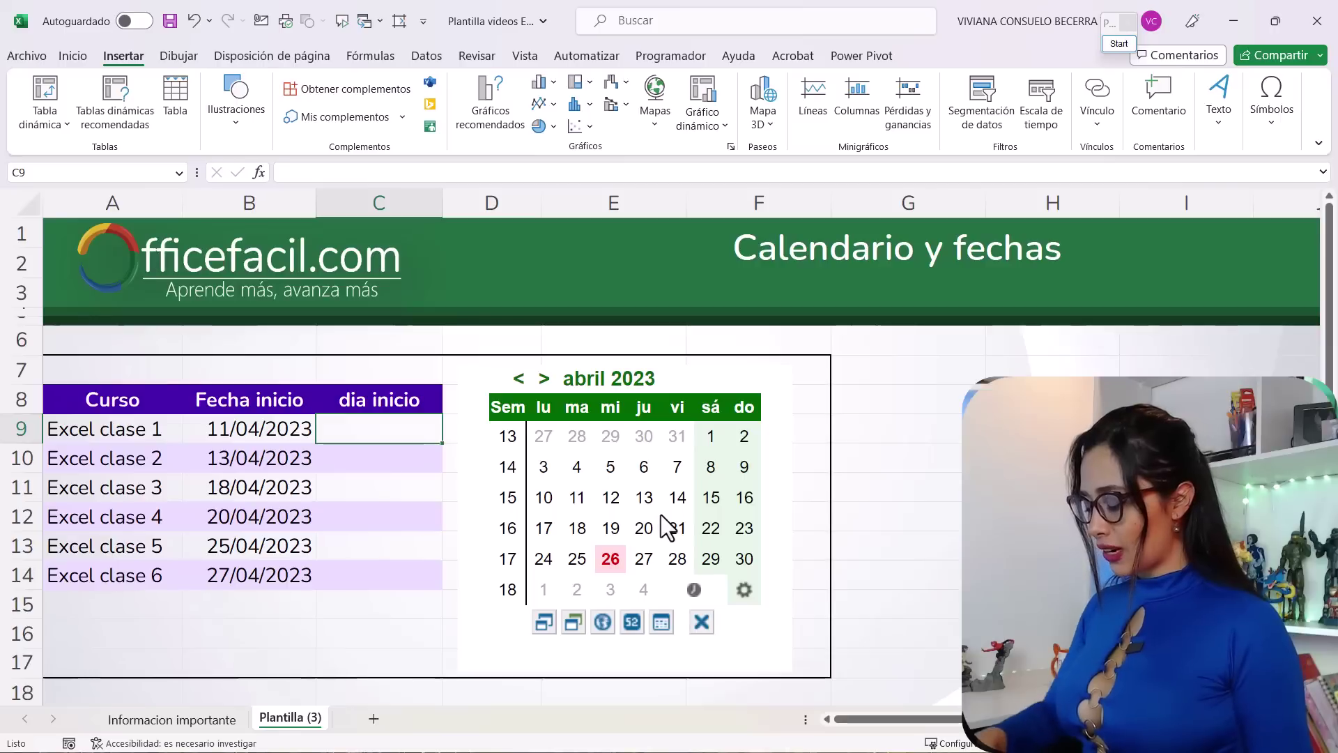
Enter =TEXTO(B9;"dddd") in C9 so it shows martes.
type("=te")
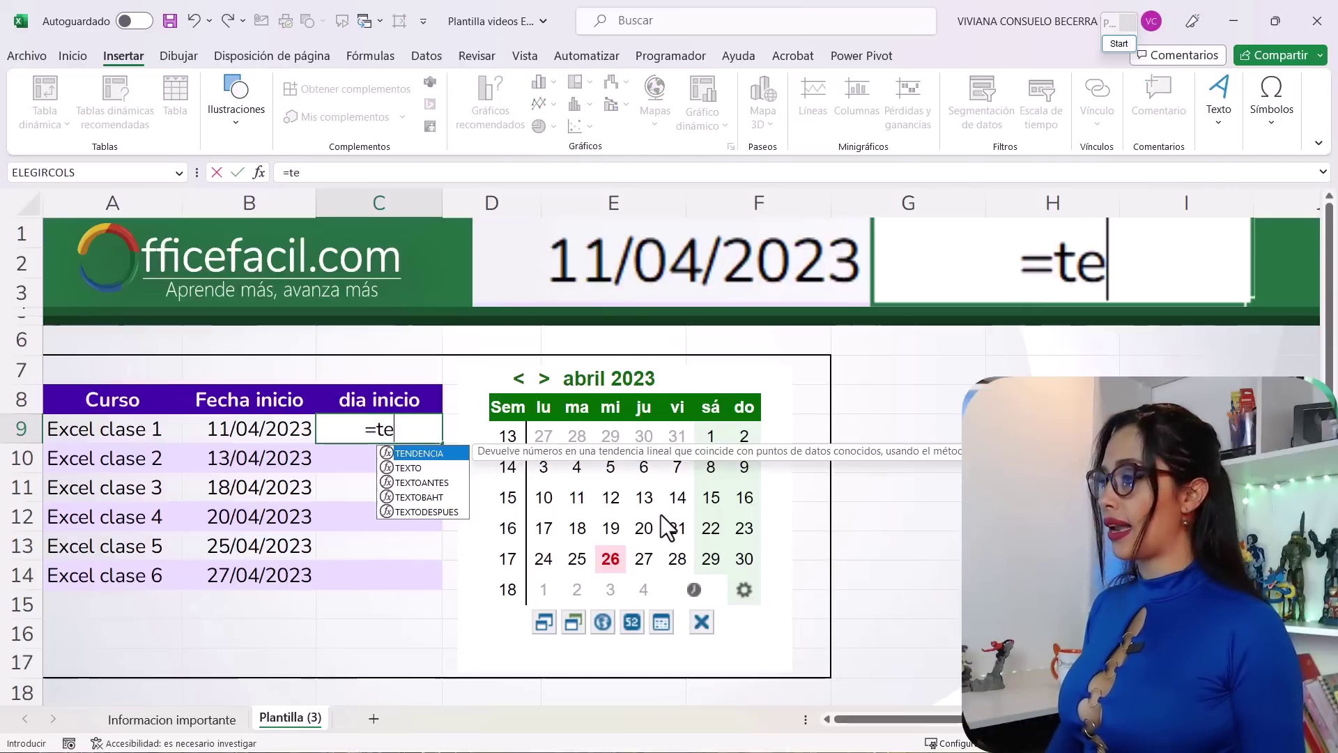
type("xto")
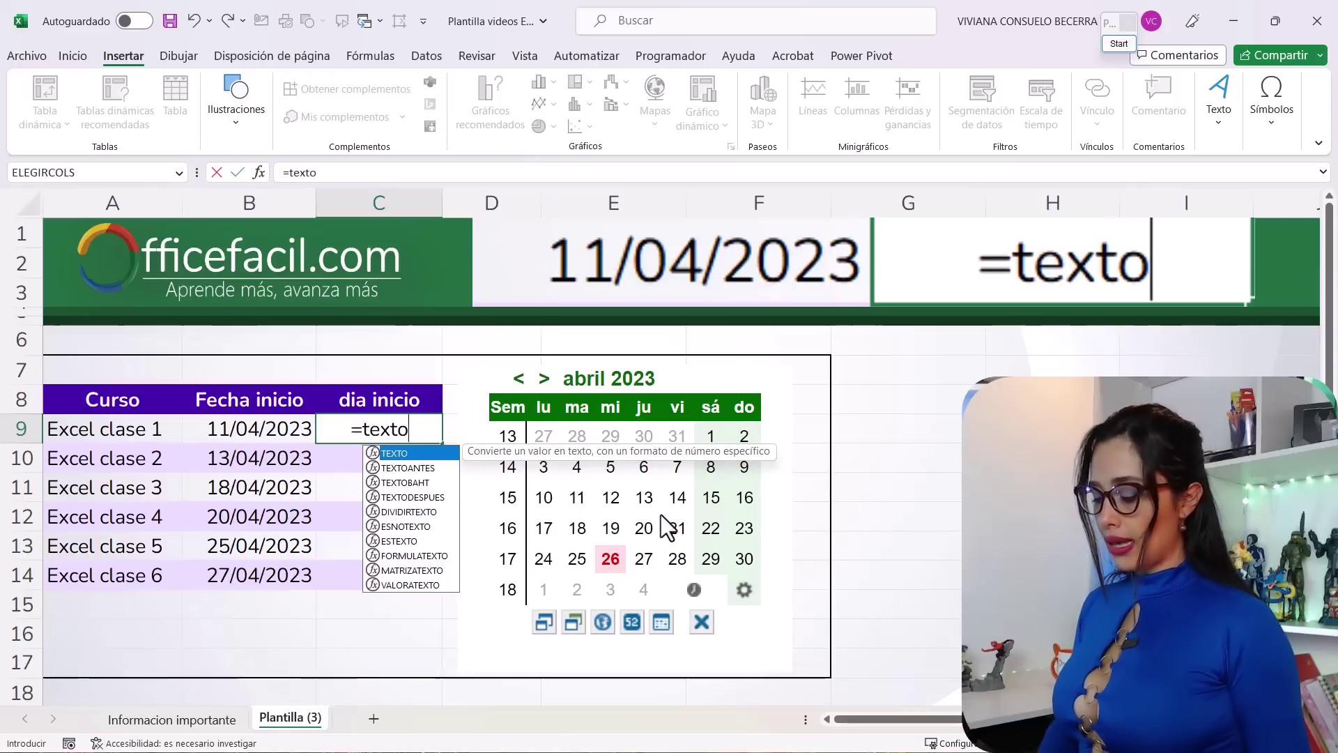
type("(")
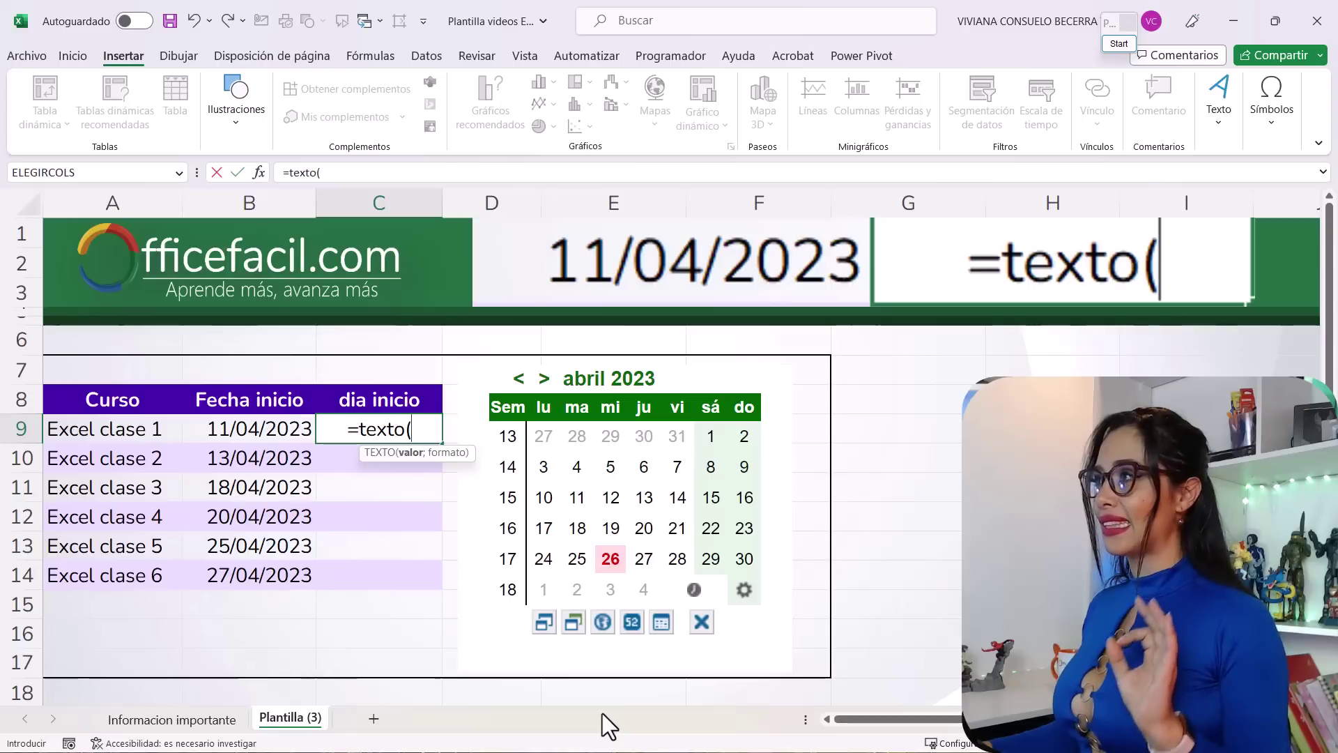
left_click(239, 432)
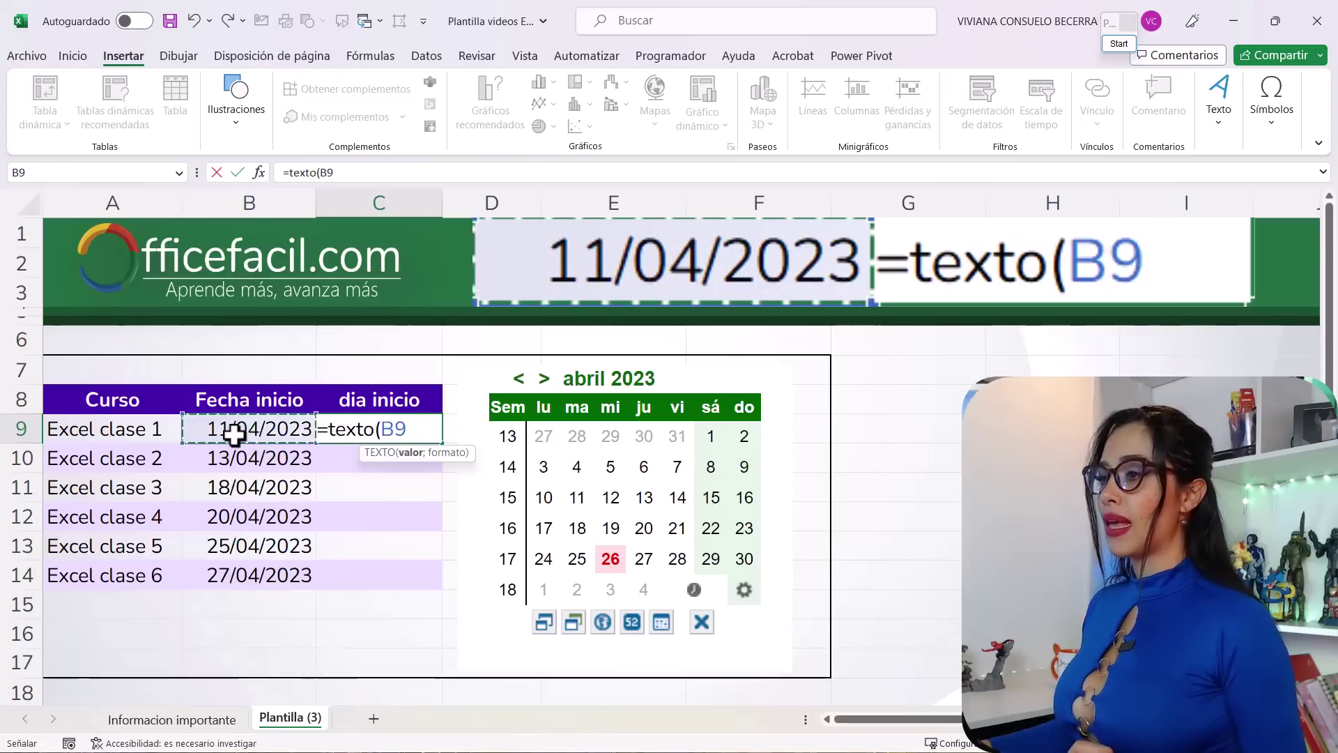
type(";")
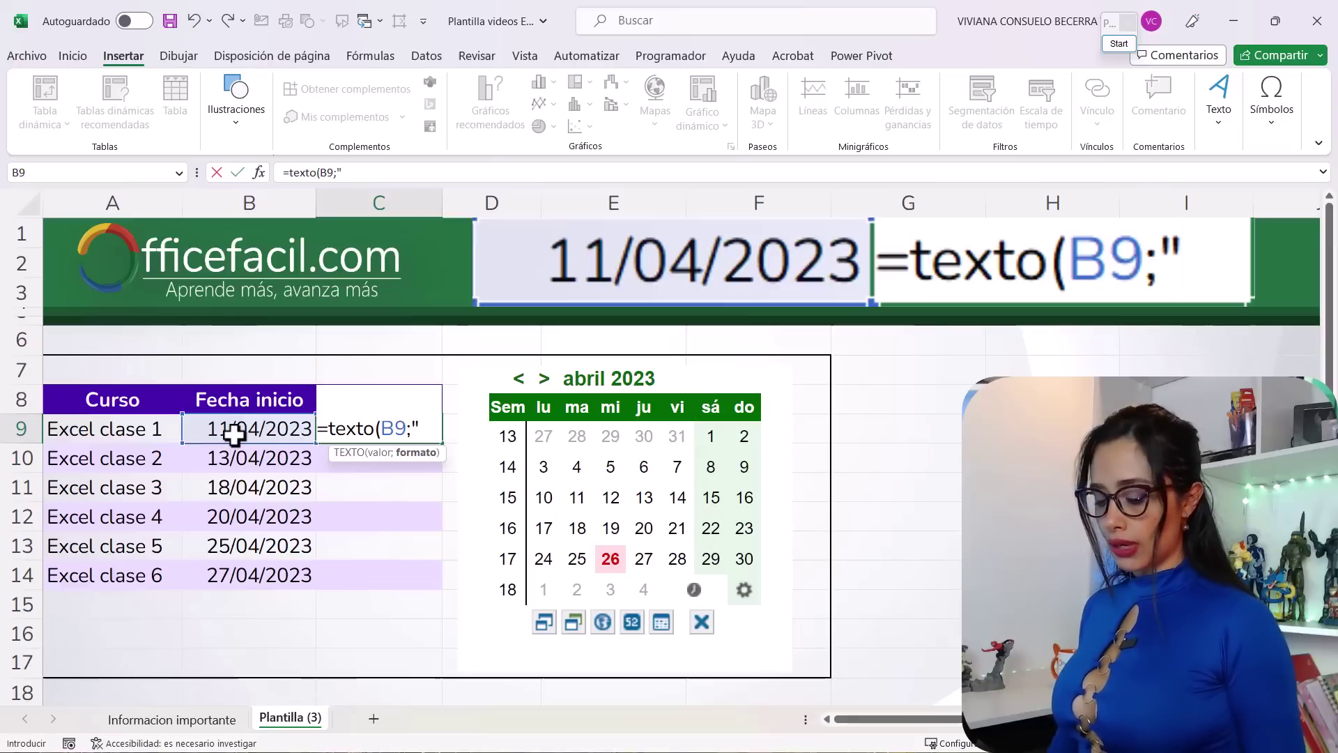
type("dddd")
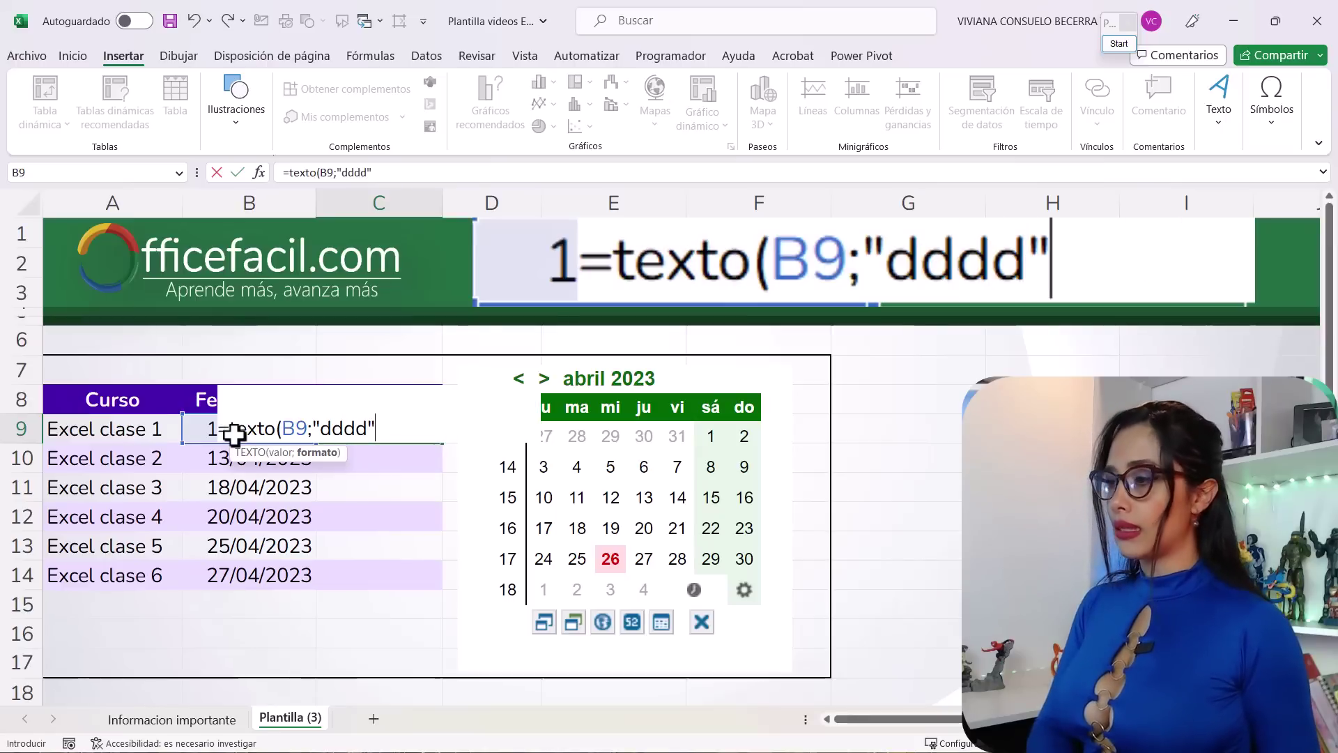
type(")")
key("Return")
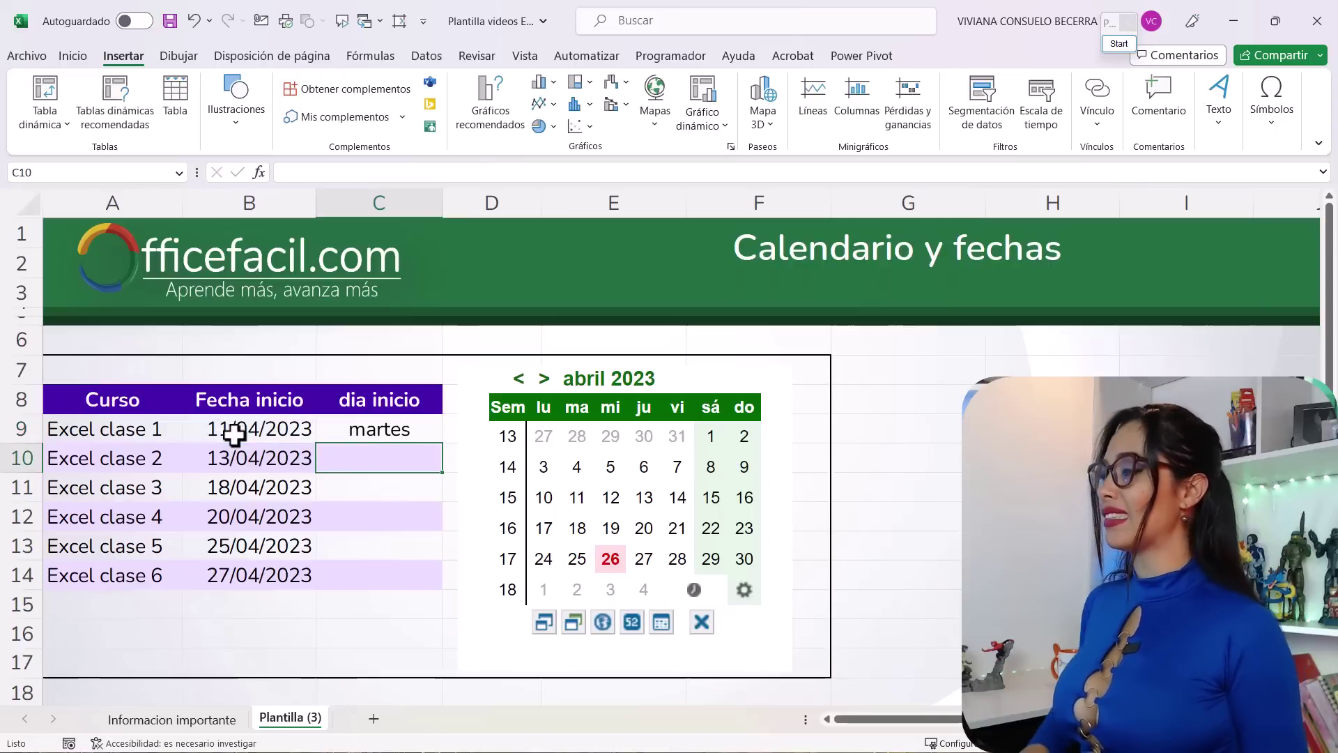
left_click(405, 430)
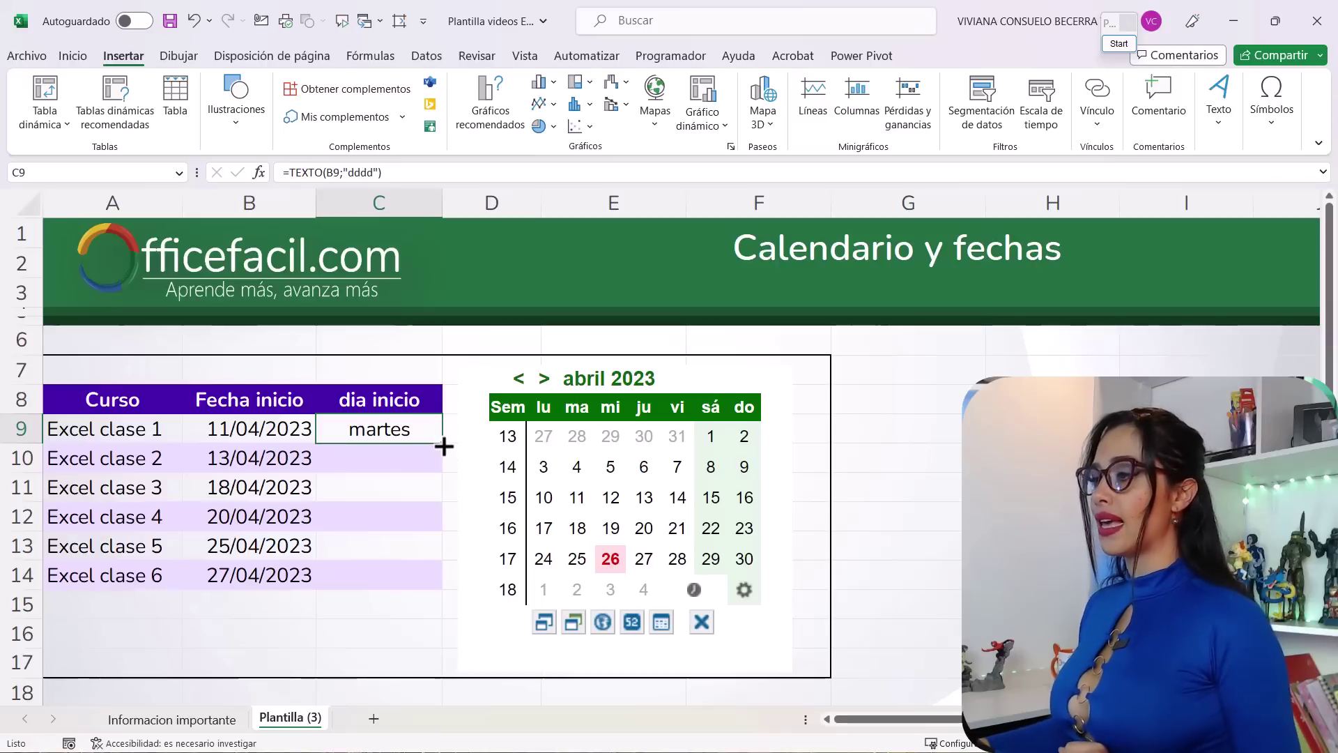
Fill C9's formula down to C14 with Rellenar sin formato, giving jueves, martes, jueves, martes, jueves.
double_click(442, 444)
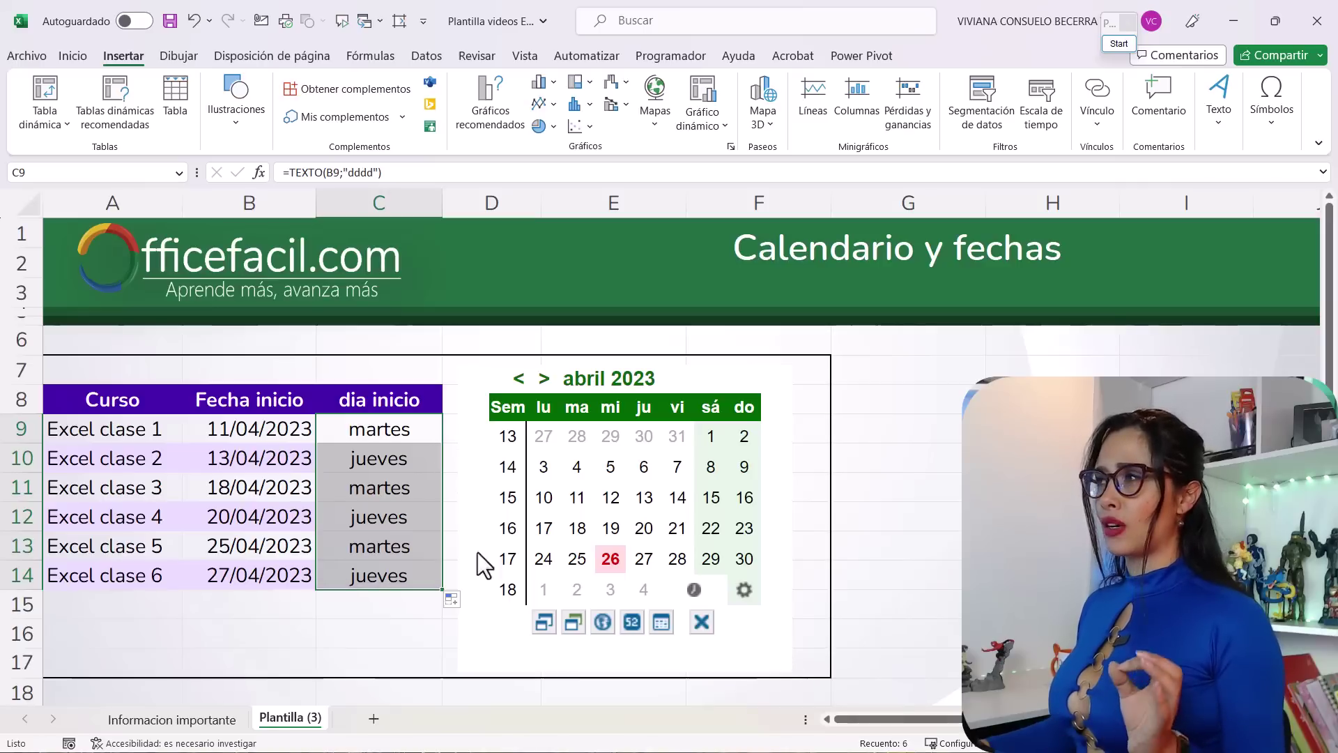
left_click(458, 603)
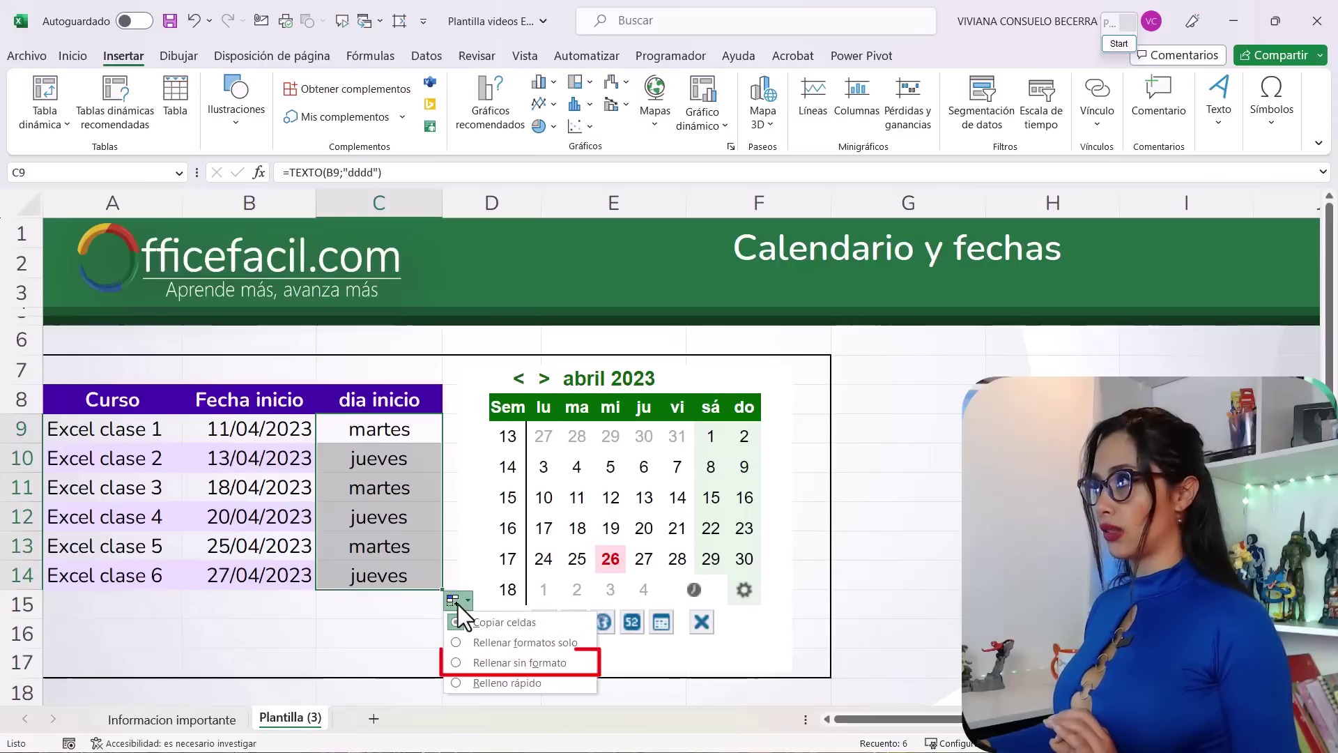
left_click(524, 668)
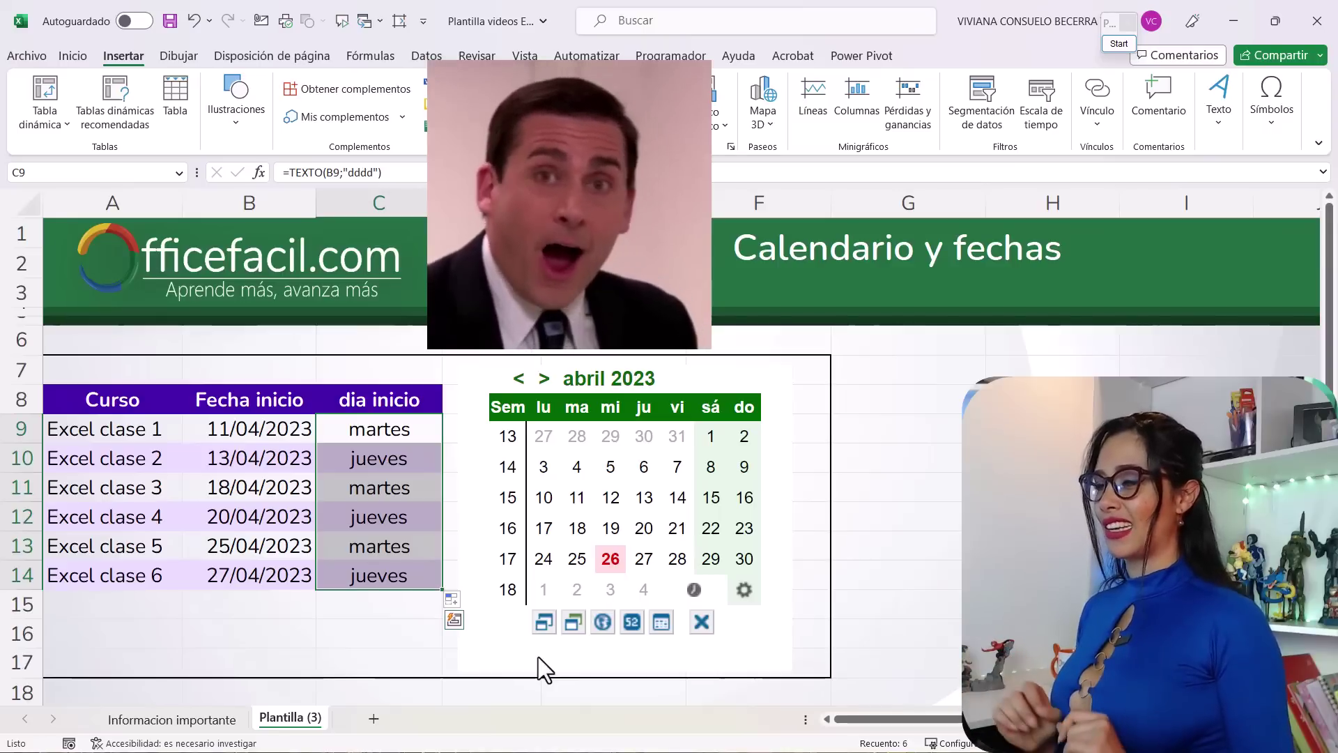
left_click(254, 524)
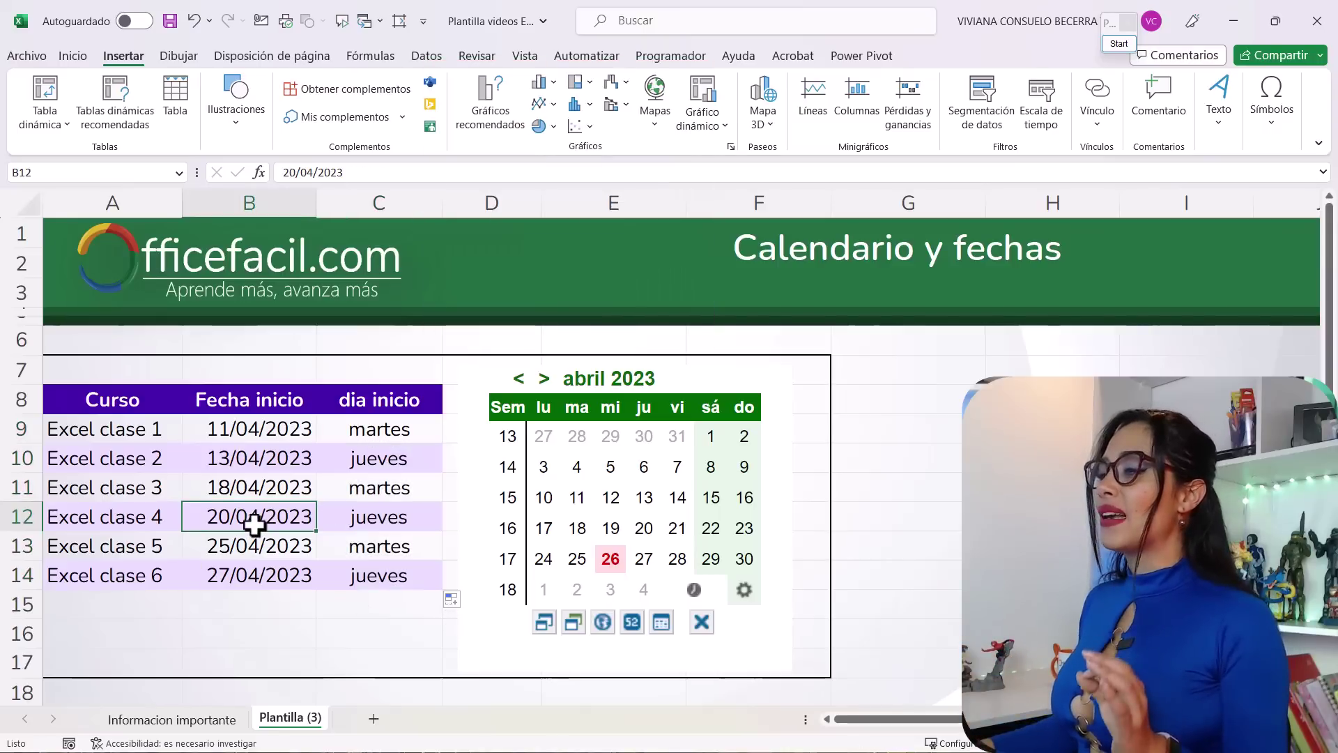